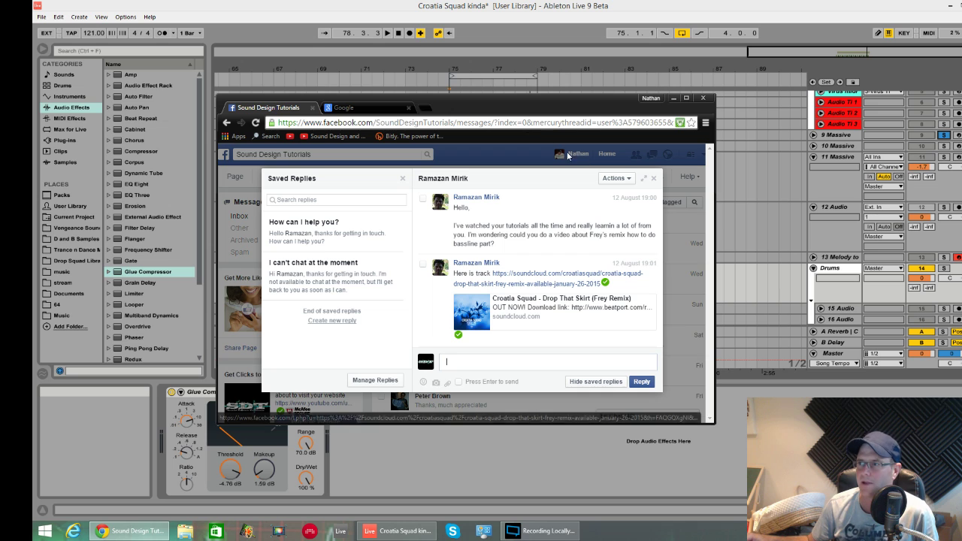
# Switch from the browser to Ableton Live and open the Massive synth window of the 9 Massive track, placed clear of the clips.
pyautogui.click(675, 98)
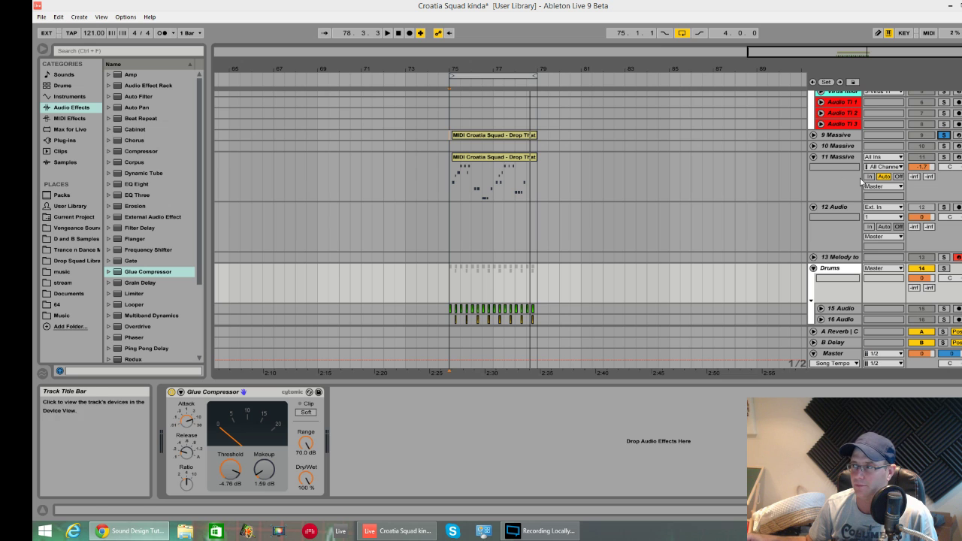
pyautogui.click(844, 139)
pyautogui.click(844, 140)
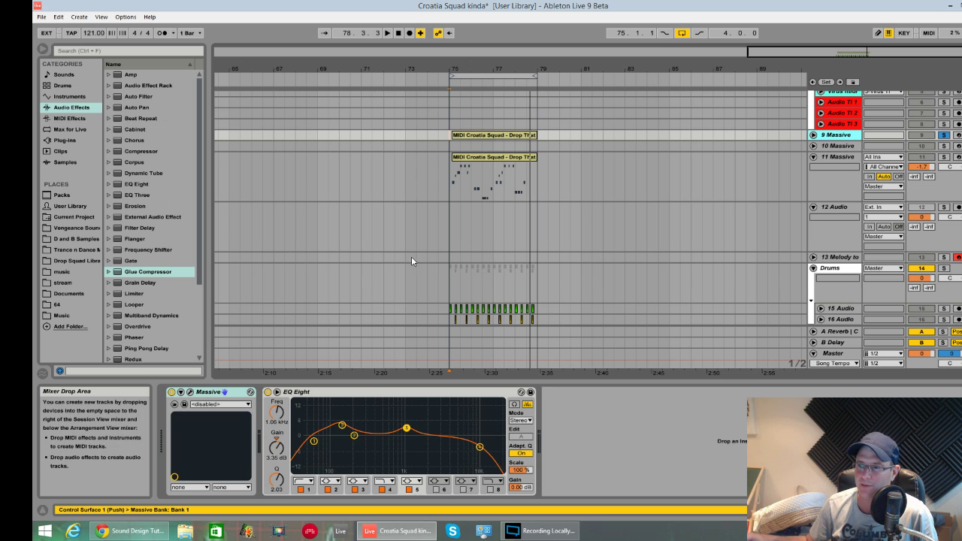
pyautogui.click(190, 391)
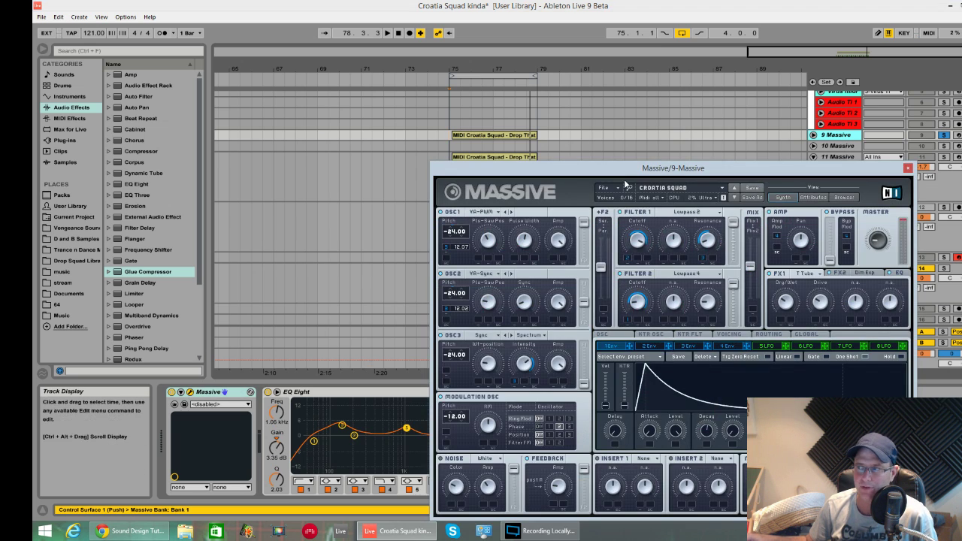
pyautogui.moveTo(651, 170); pyautogui.dragTo(516, 105)
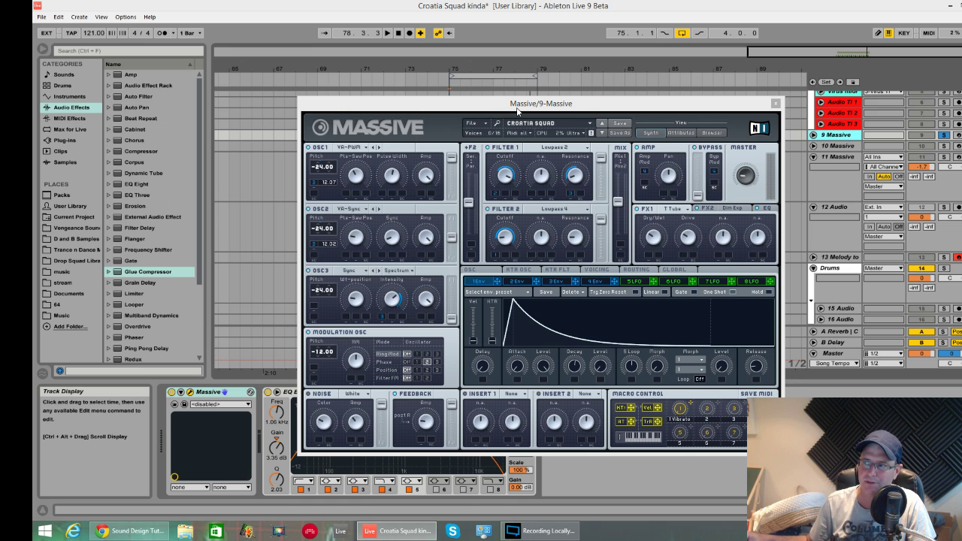
pyautogui.moveTo(517, 111); pyautogui.dragTo(480, 190)
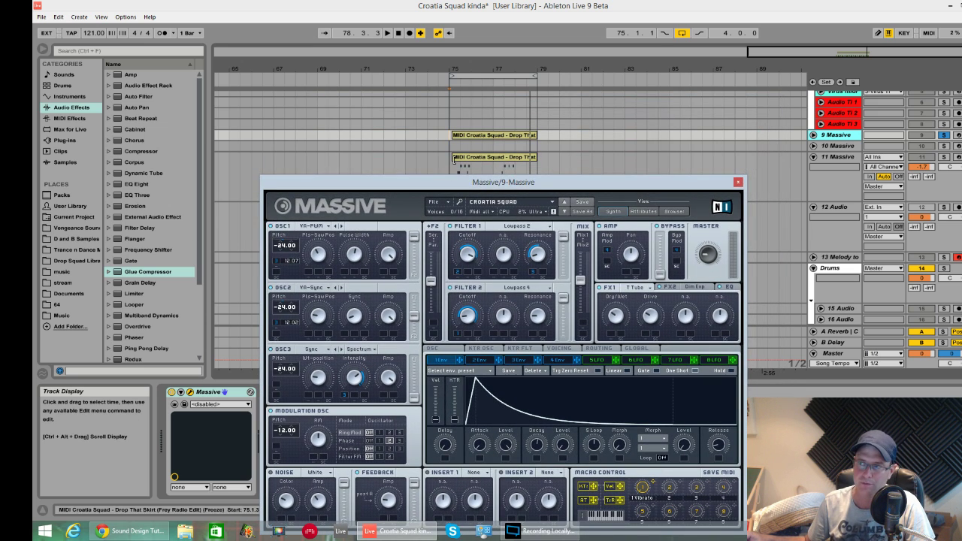
# Play the loop from bar 75 to audition the CROATIA SQUAD patch with the drums and on its own.
pyautogui.click(447, 165)
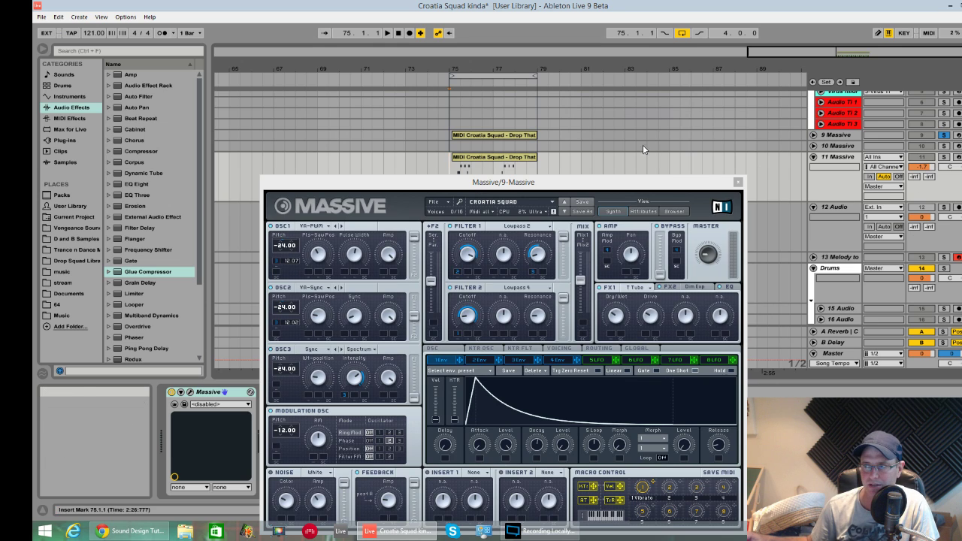
pyautogui.press('space')
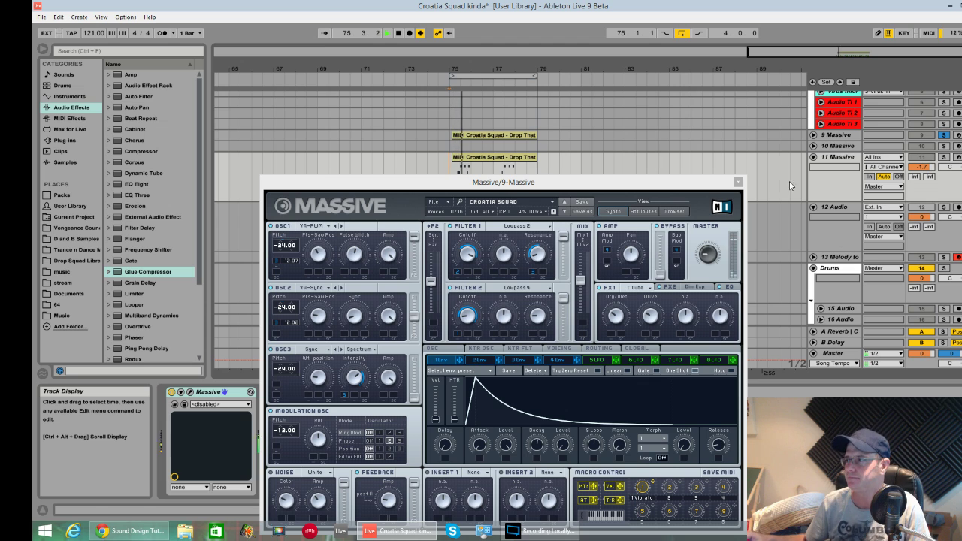
pyautogui.click(944, 268)
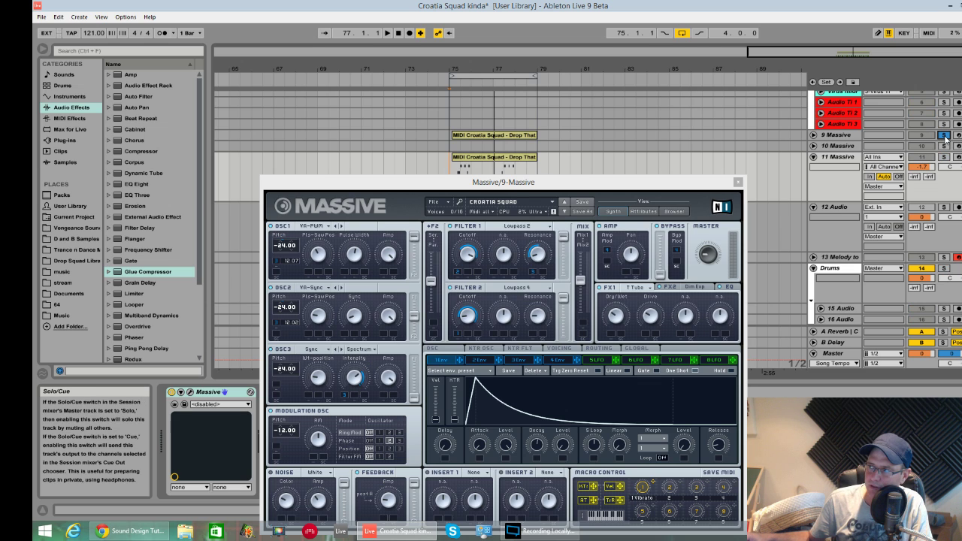
pyautogui.press('space')
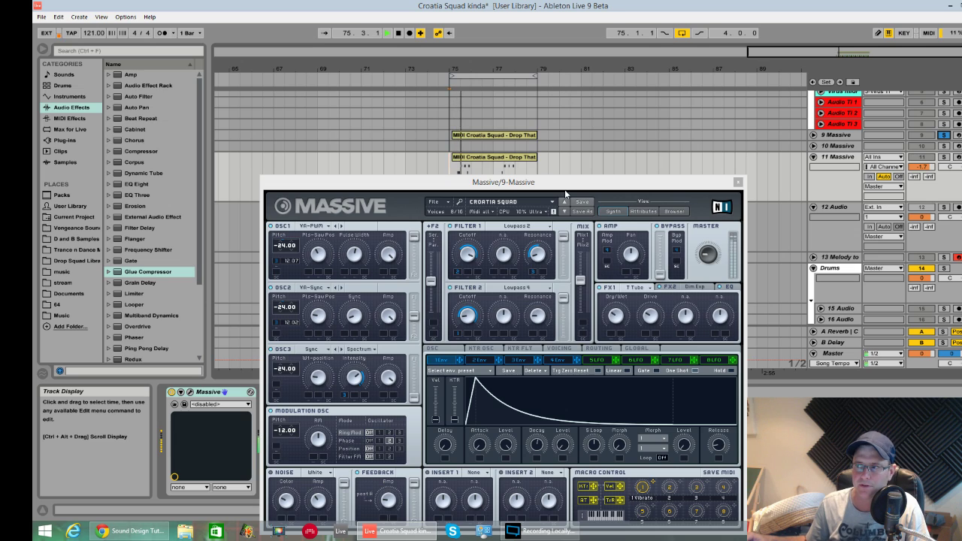
# Start a new sound in Massive and set OSC1 to pitch -24.00 with the Pulse-Saw PWM wavetable.
pyautogui.moveTo(564, 197); pyautogui.dragTo(588, 146)
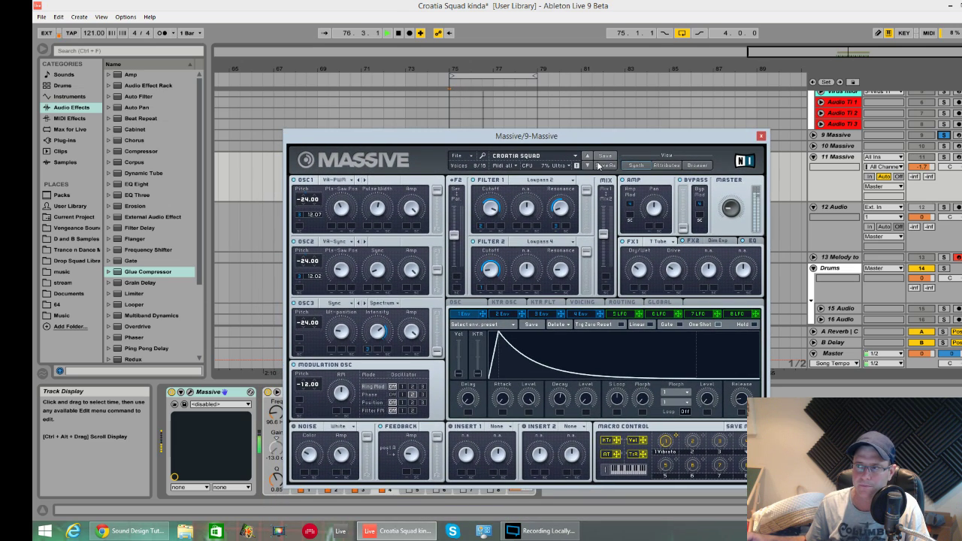
pyautogui.click(456, 157)
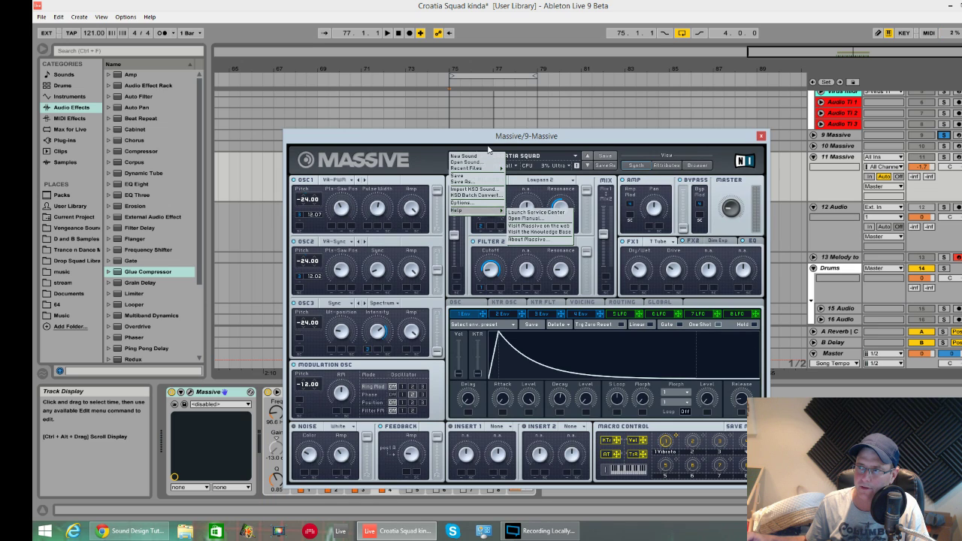
pyautogui.click(476, 156)
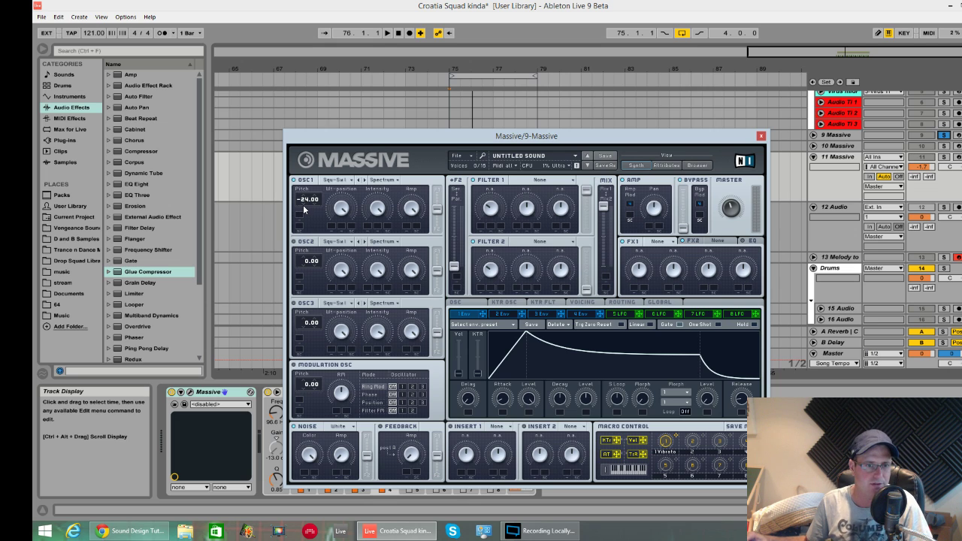
pyautogui.press('space')
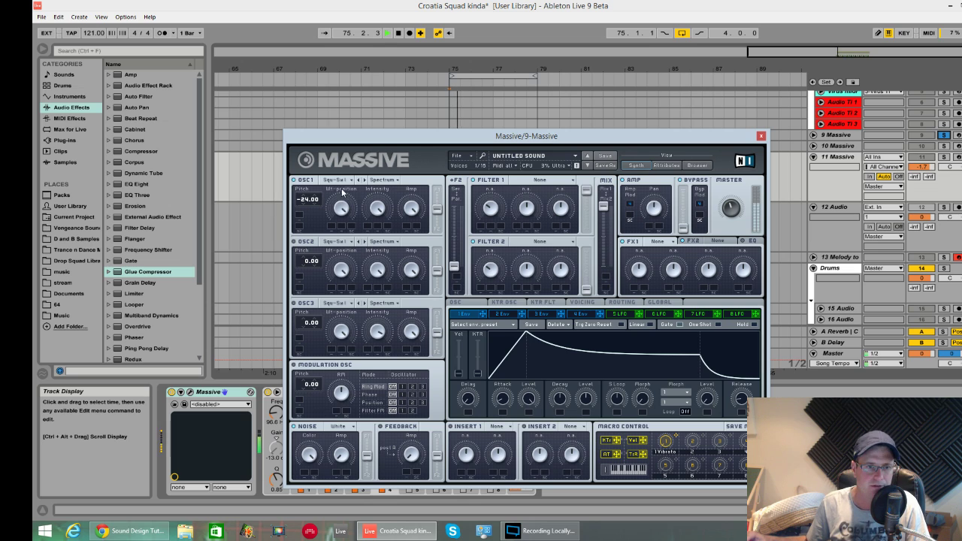
pyautogui.click(351, 182)
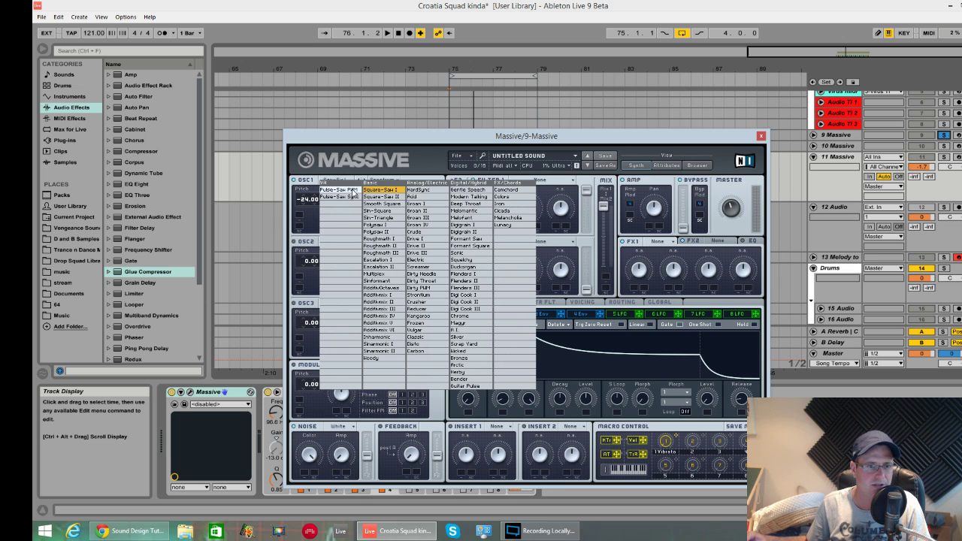
pyautogui.click(350, 190)
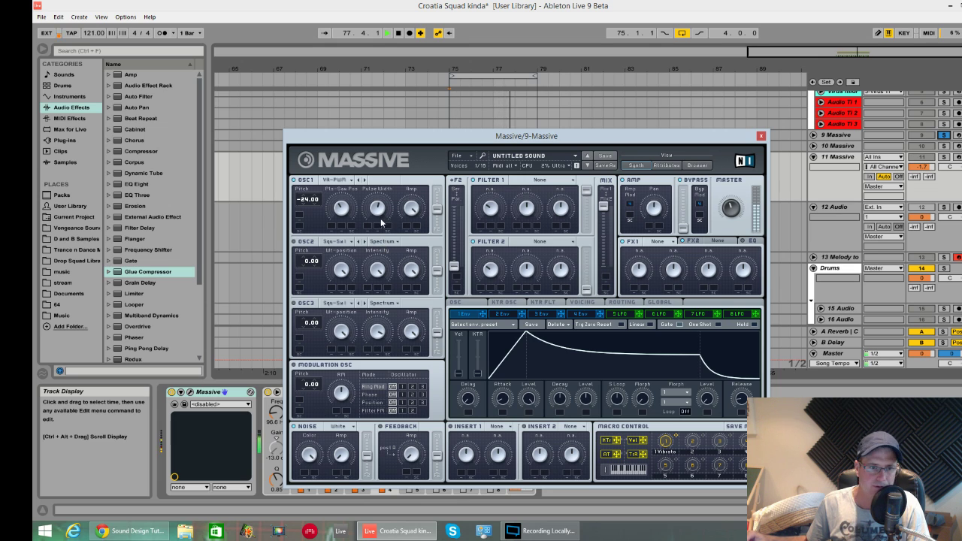
# Route OSC1 fully to Filter 1 and set the filters' serial/parallel routing fader to about halfway.
pyautogui.moveTo(437, 211); pyautogui.dragTo(438, 190)
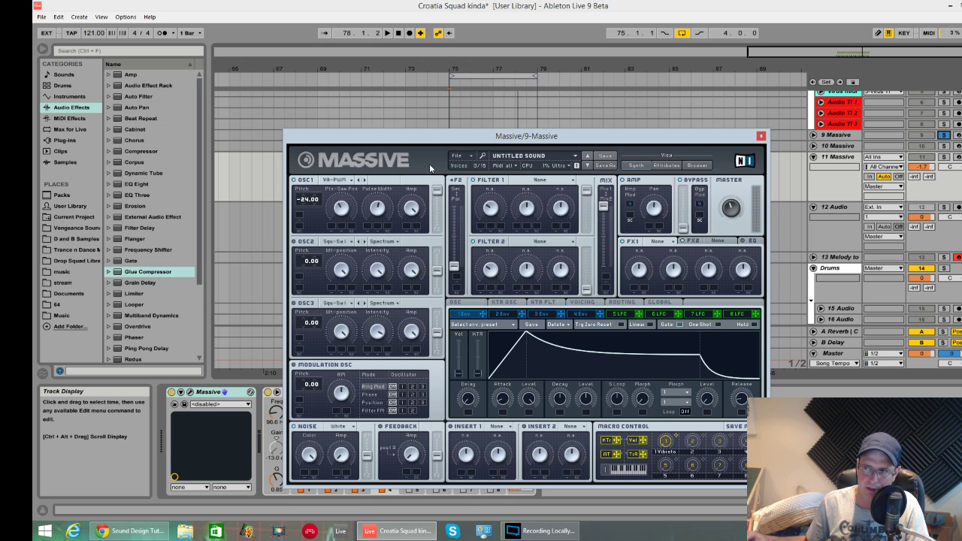
pyautogui.press('space')
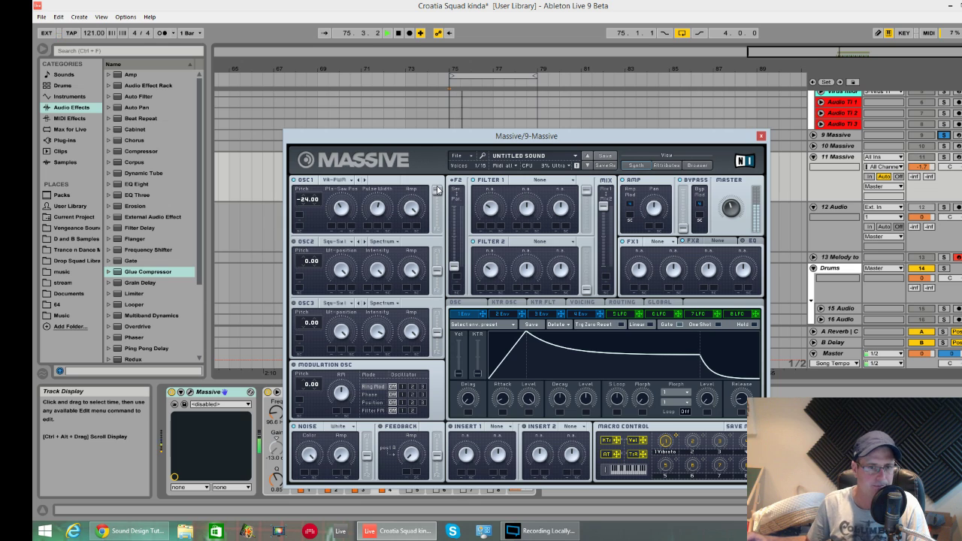
pyautogui.moveTo(456, 267); pyautogui.dragTo(456, 234)
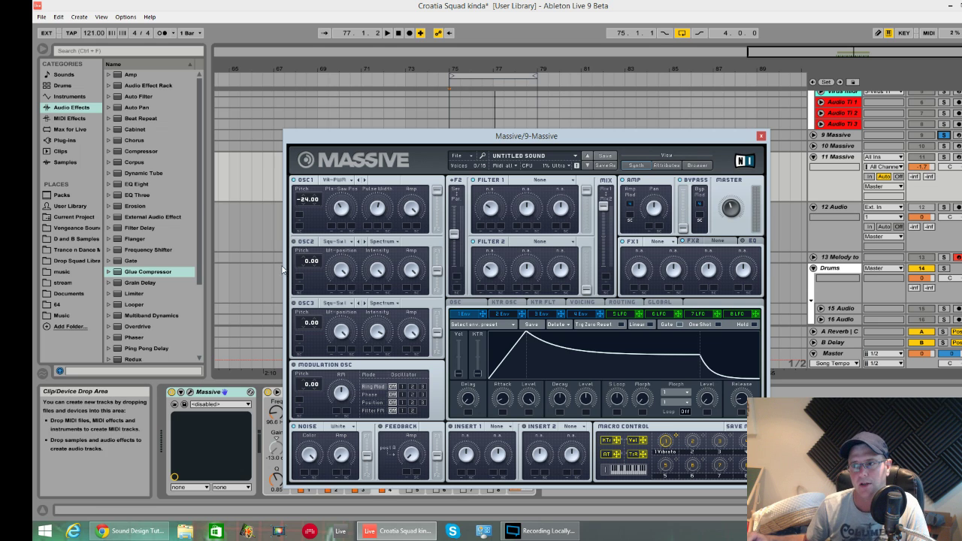
# Set OSC2 to the Pulse-Saw Sync wavetable at pitch -24.00, adjust its Pulse-Saw position and Sync, and audition the loop.
pyautogui.click(335, 241)
pyautogui.click(344, 259)
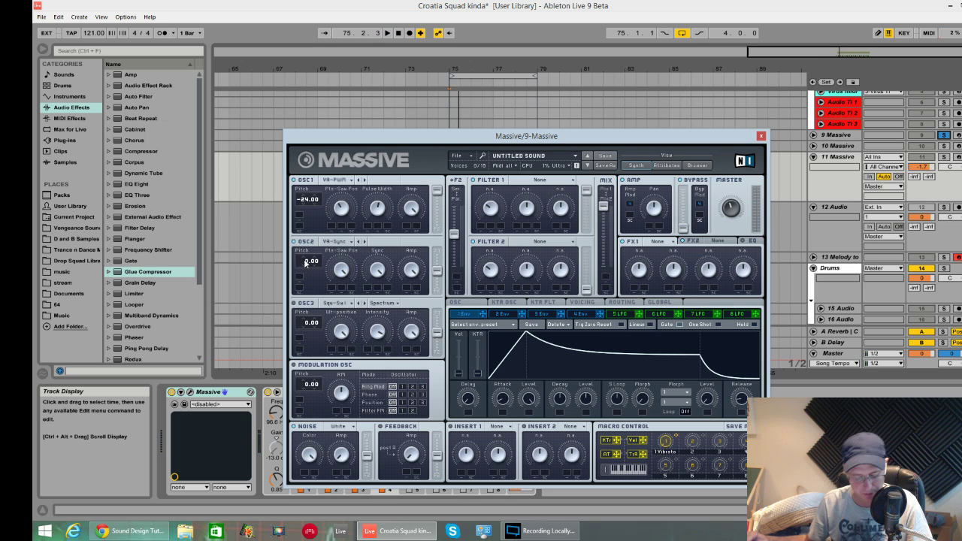
pyautogui.moveTo(306, 260); pyautogui.dragTo(302, 276)
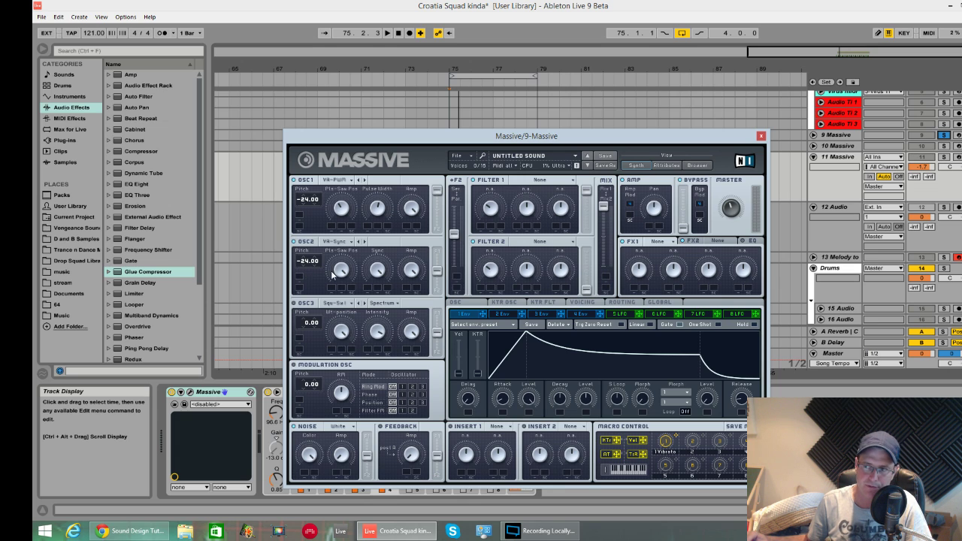
pyautogui.press('space')
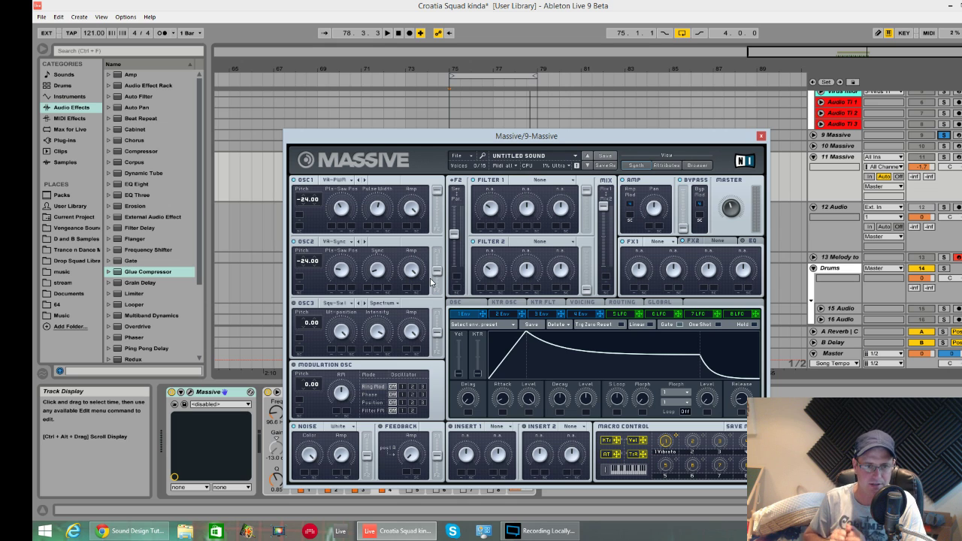
pyautogui.press('space')
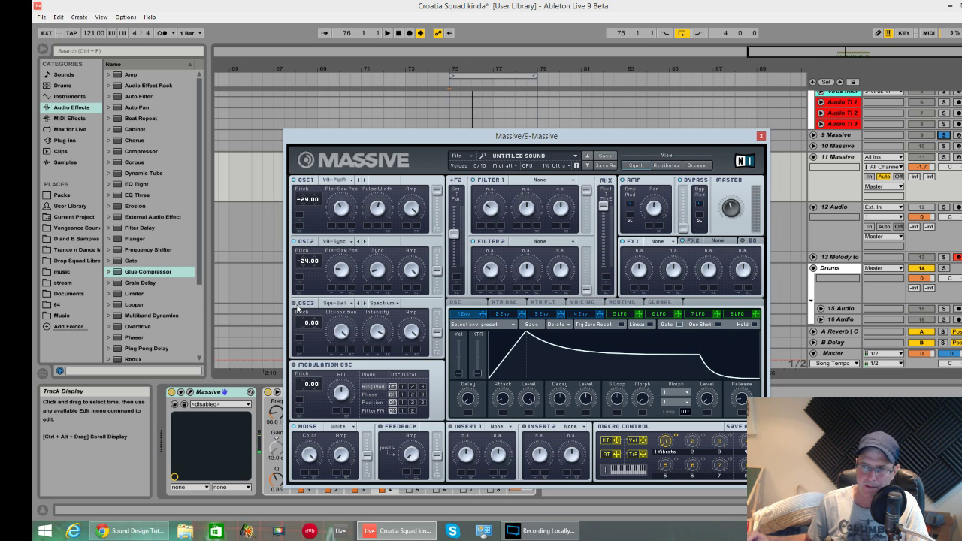
# Set OSC3 to the Sync wavetable at pitch -24.00, raise its intensity slightly, and route it fully to Filter 2.
pyautogui.click(339, 305)
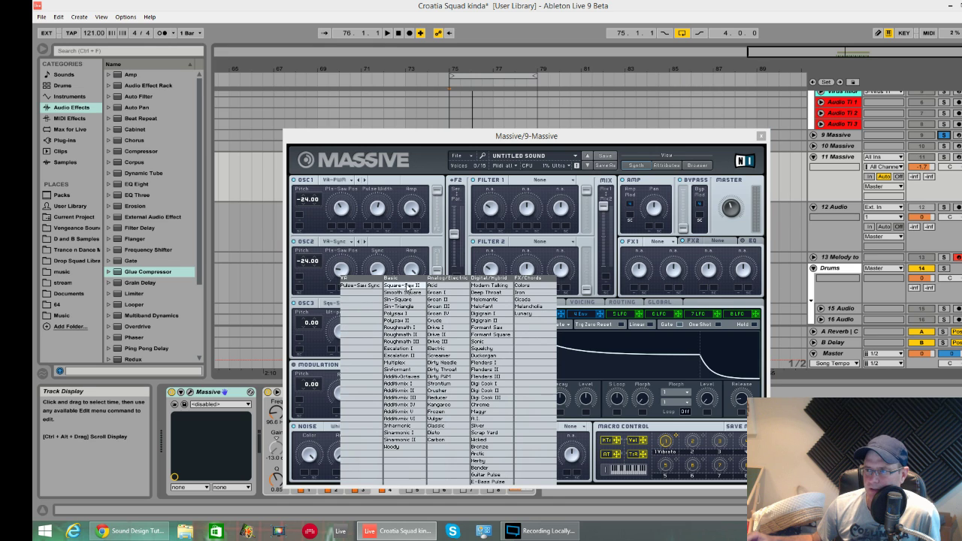
pyautogui.click(448, 294)
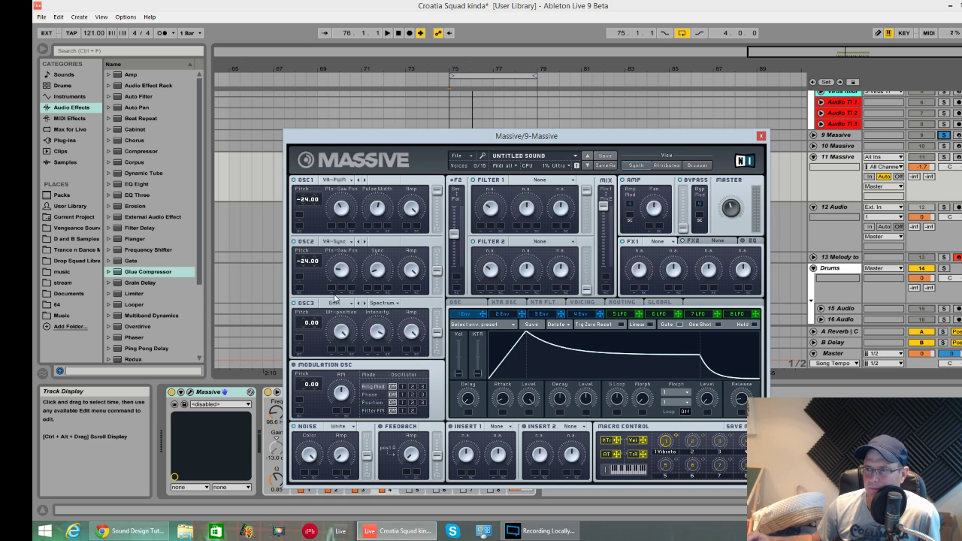
pyautogui.click(337, 303)
pyautogui.click(457, 288)
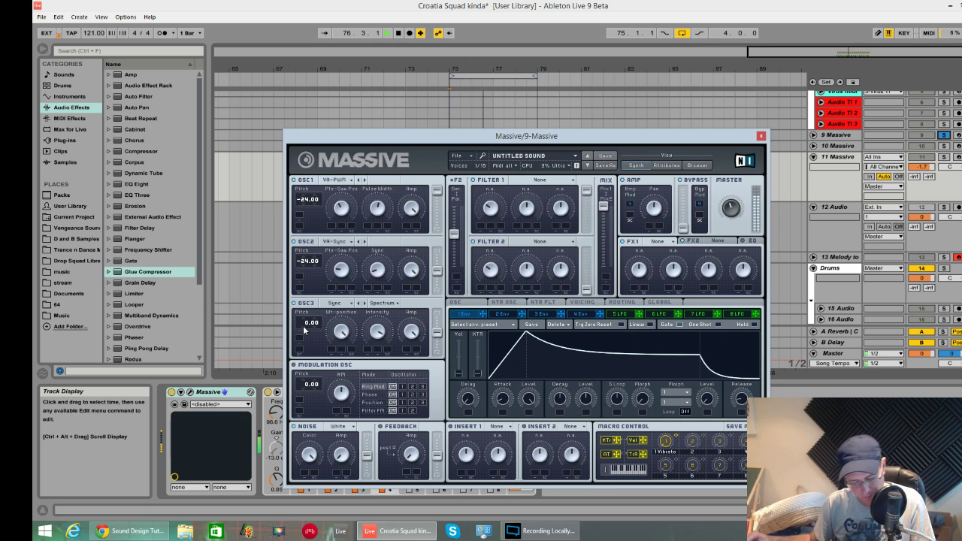
pyautogui.moveTo(305, 332); pyautogui.dragTo(305, 330)
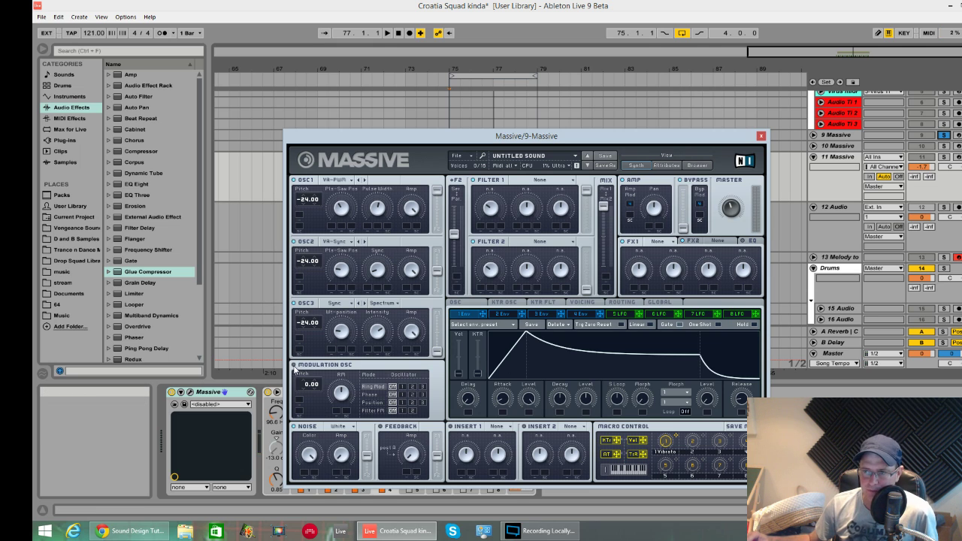
# Set the modulation oscillator to phase-modulate oscillator 2 at pitch -12.00, and unfold the 9 Massive track.
pyautogui.click(412, 394)
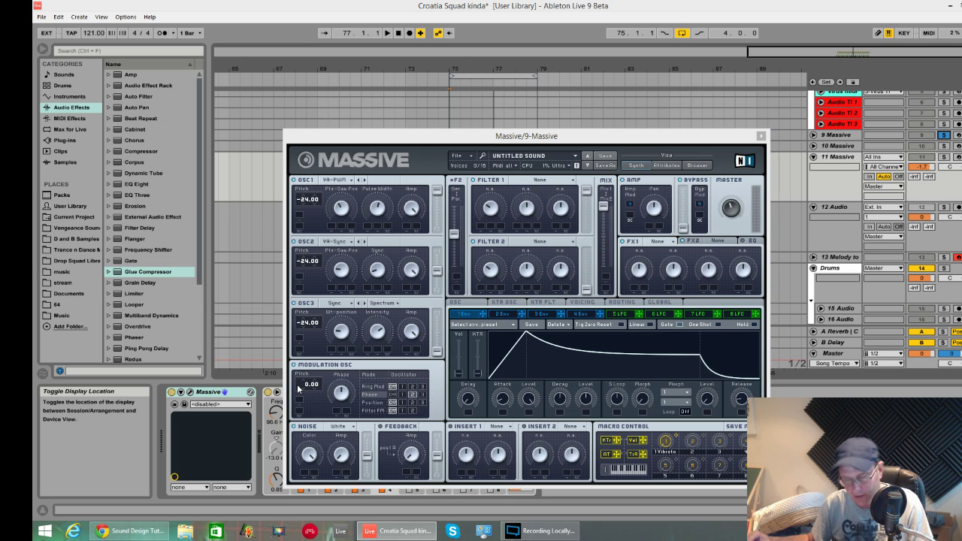
pyautogui.press('space')
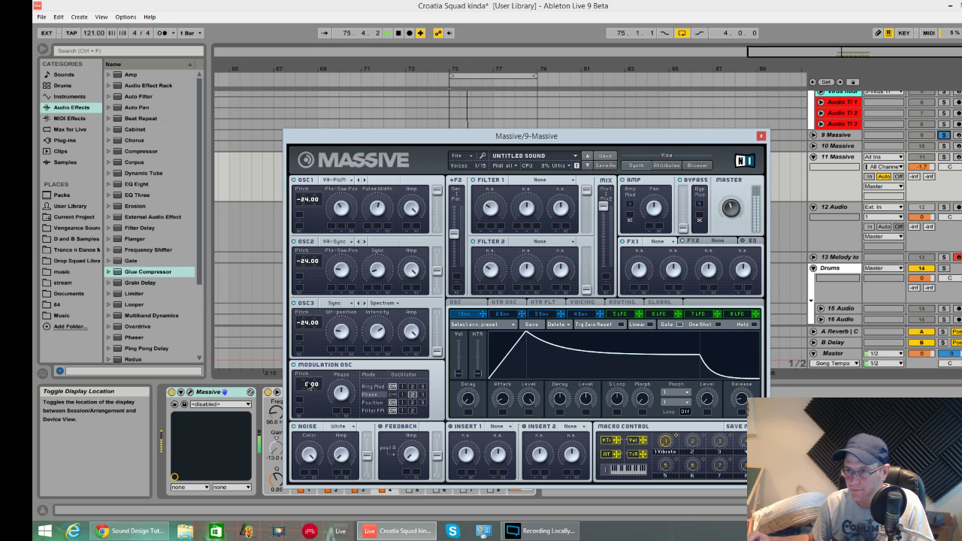
pyautogui.moveTo(308, 386); pyautogui.dragTo(303, 393)
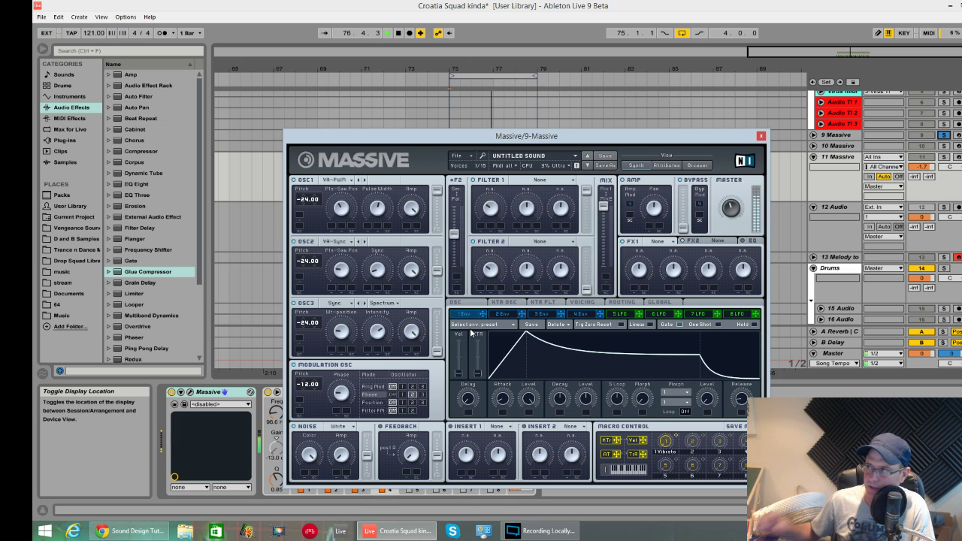
pyautogui.click(814, 136)
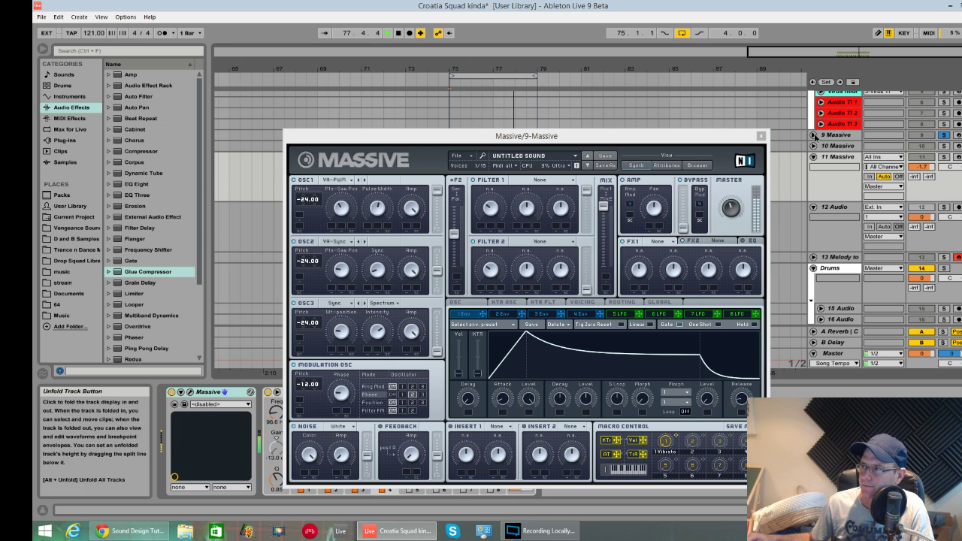
pyautogui.click(814, 136)
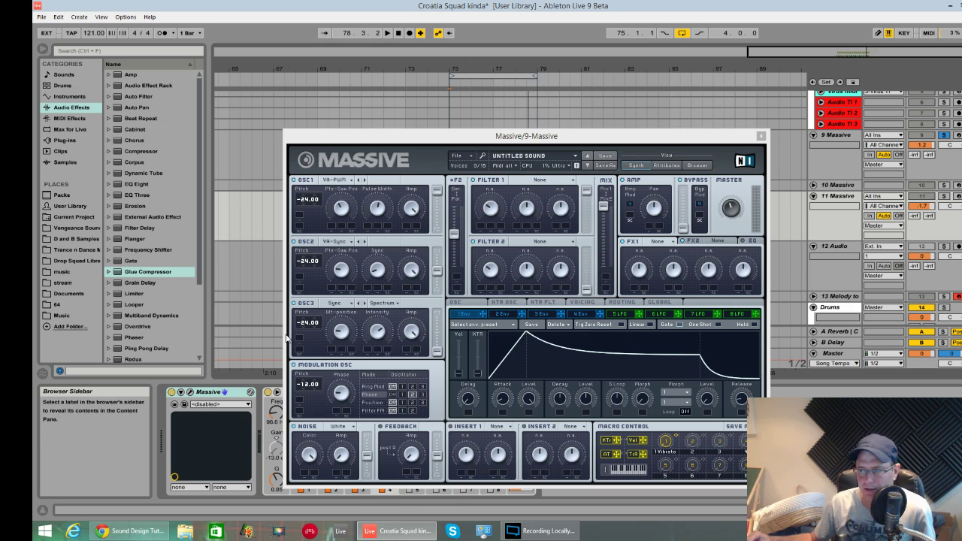
# Shape envelope 3 with a short attack, the decay level at zero and a shortened decay.
pyautogui.click(543, 315)
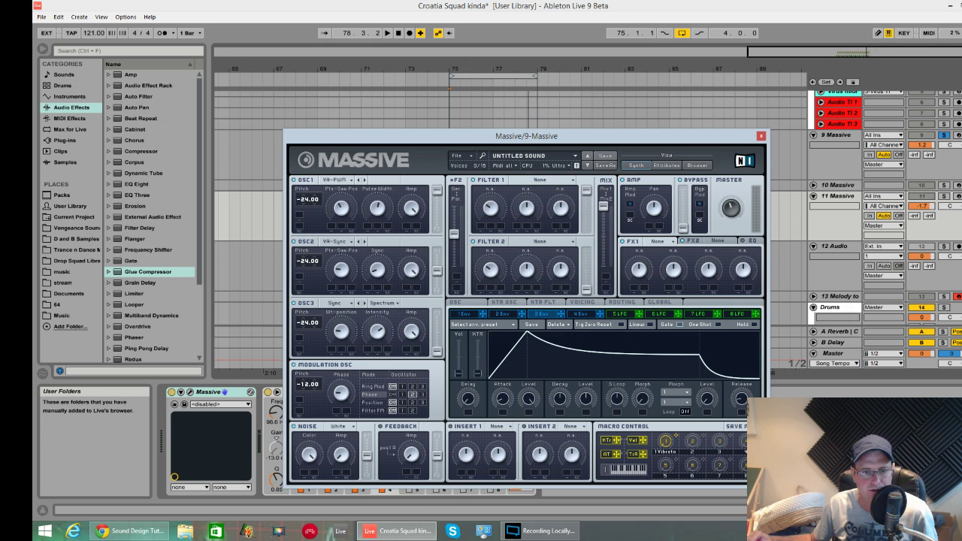
pyautogui.click(229, 393)
pyautogui.moveTo(501, 397); pyautogui.dragTo(507, 458)
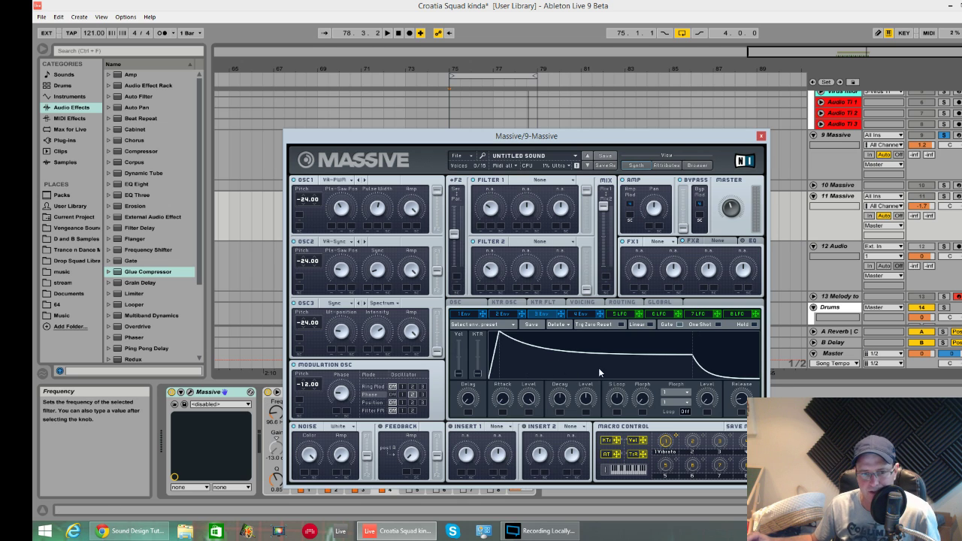
pyautogui.moveTo(591, 402); pyautogui.dragTo(591, 458)
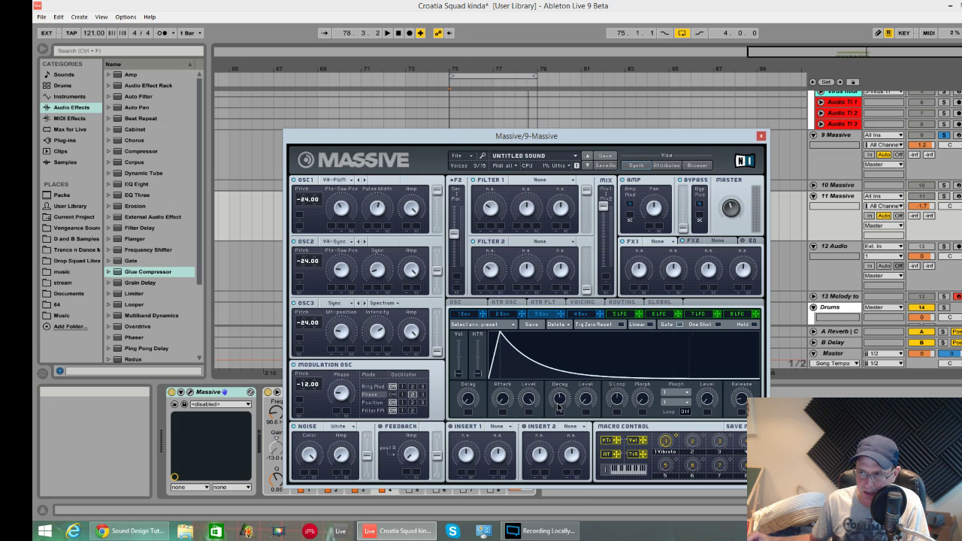
pyautogui.moveTo(560, 405); pyautogui.dragTo(551, 430)
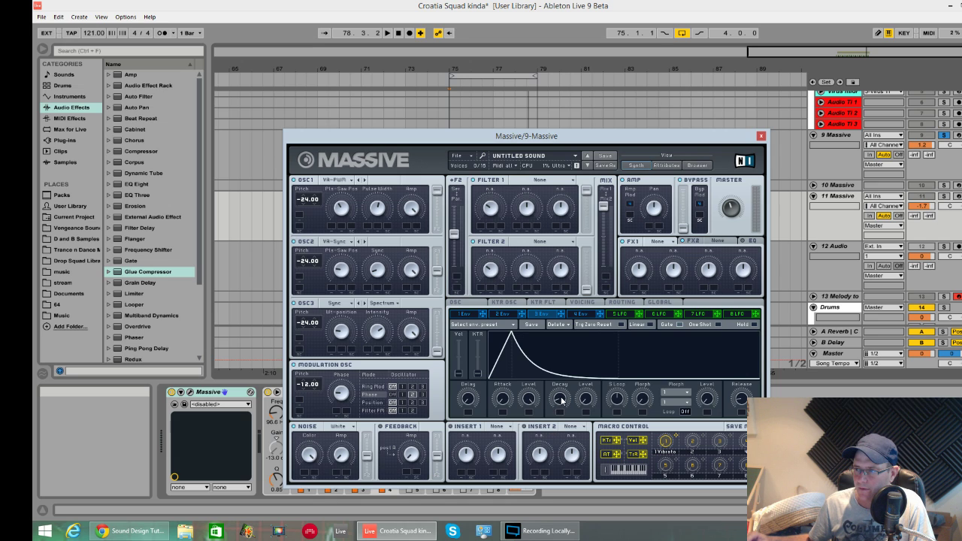
# Fine-tune envelope 3's decay time and lengthen its release slightly.
pyautogui.moveTo(562, 400); pyautogui.dragTo(560, 407)
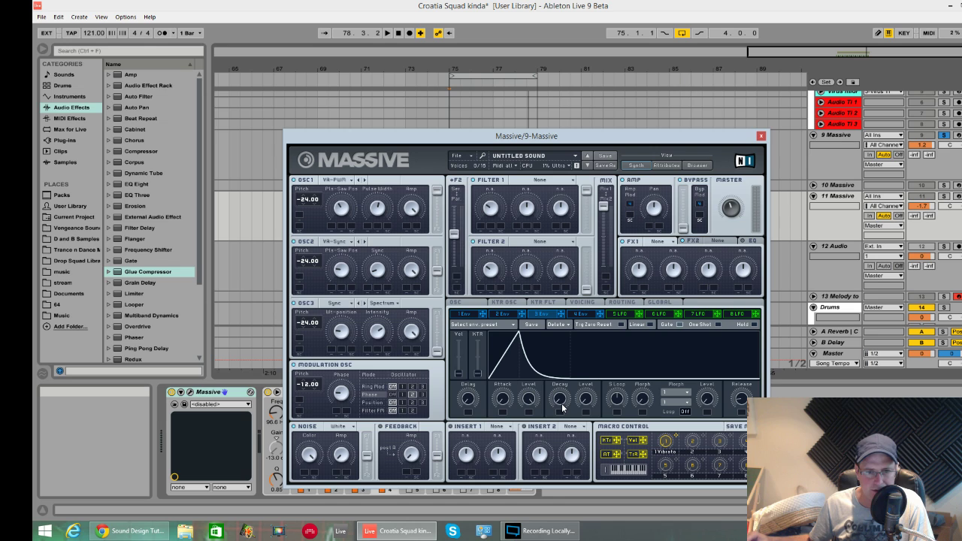
pyautogui.moveTo(565, 406); pyautogui.dragTo(563, 398)
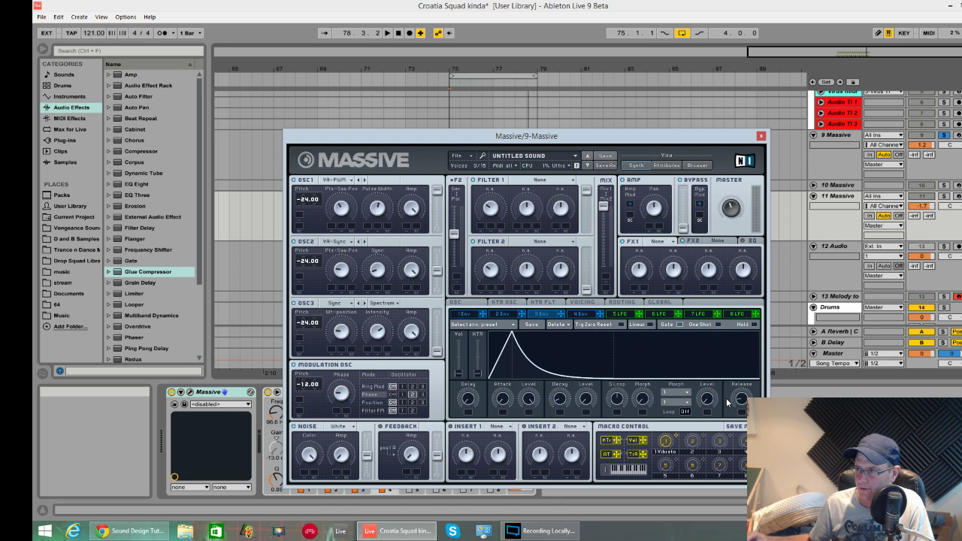
pyautogui.moveTo(741, 402); pyautogui.dragTo(742, 394)
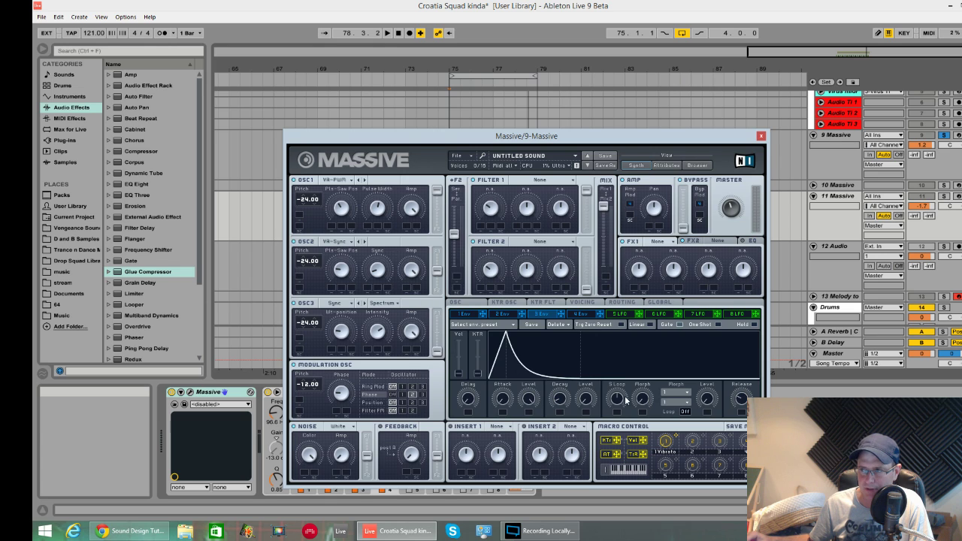
pyautogui.moveTo(558, 402); pyautogui.dragTo(558, 402)
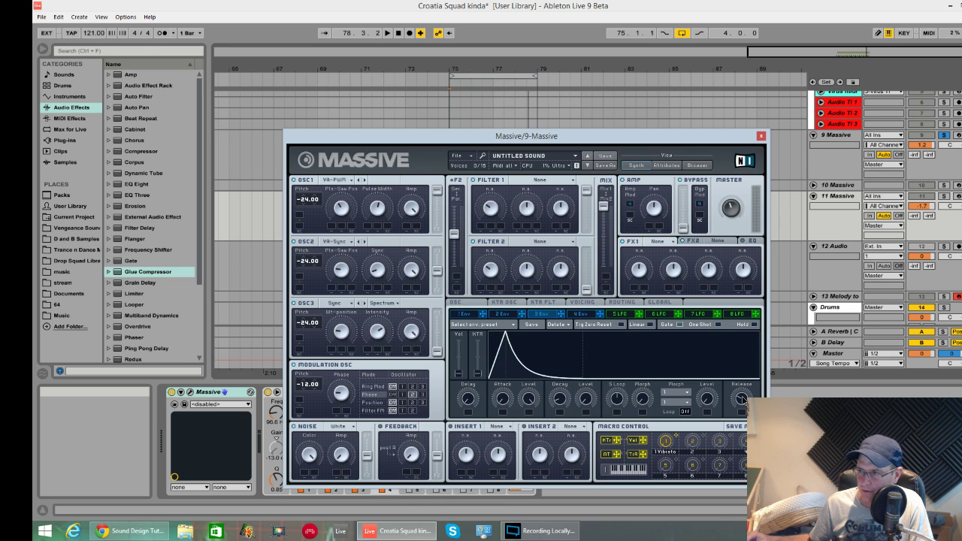
pyautogui.moveTo(743, 400); pyautogui.dragTo(741, 394)
pyautogui.moveTo(564, 403); pyautogui.dragTo(565, 401)
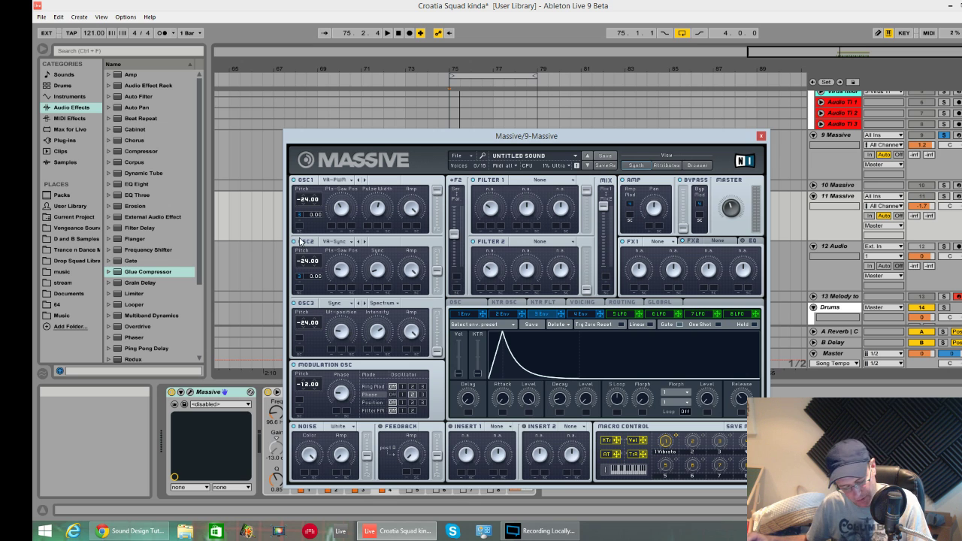
# Modulate OSC1 pitch by 12.07, OSC2 pitch by 12.05, OSC3 intensity and the modulation oscillator's phase with envelope 3, fine-tuning its decay during playback.
pyautogui.moveTo(311, 218); pyautogui.dragTo(313, 230)
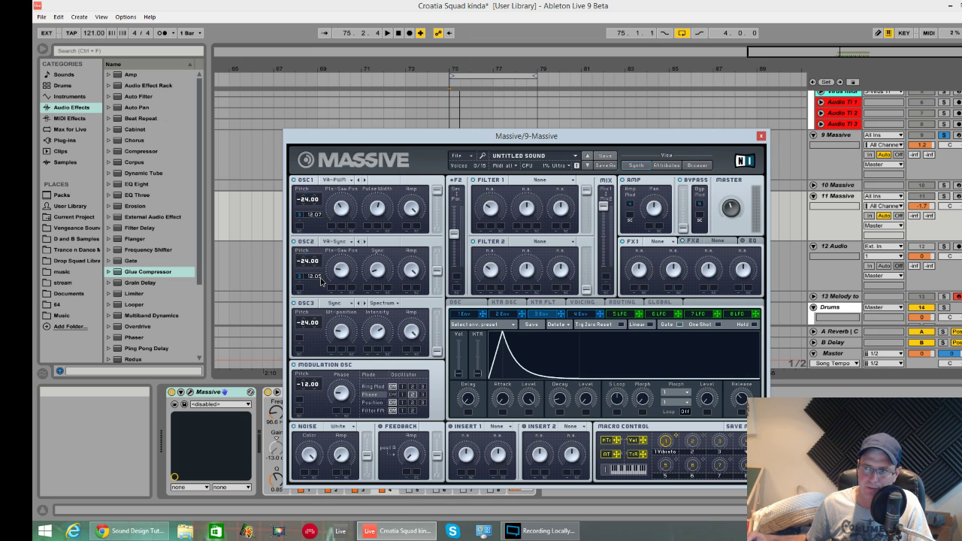
pyautogui.press('space')
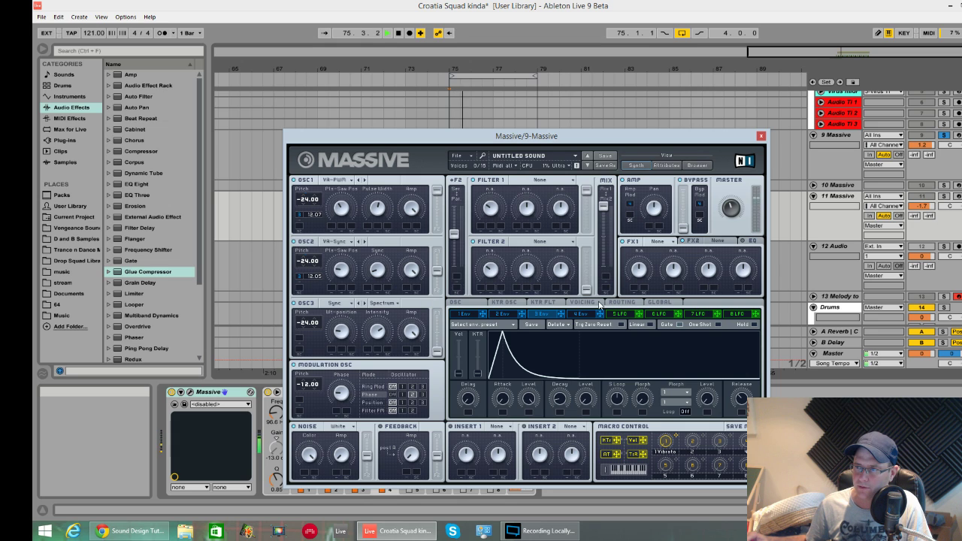
pyautogui.moveTo(560, 400)
pyautogui.mouseDown()
pyautogui.moveTo(573, 376)
pyautogui.moveTo(567, 403)
pyautogui.mouseUp()
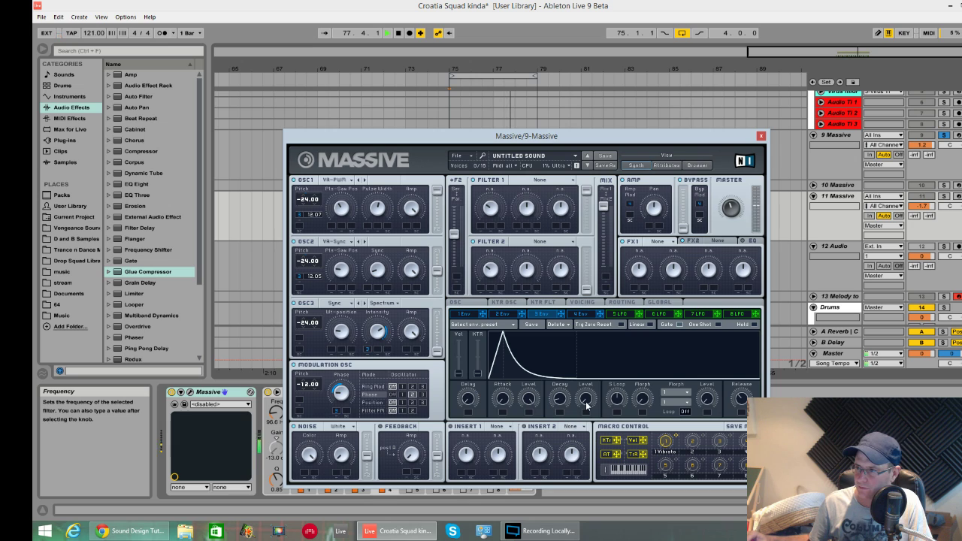
pyautogui.moveTo(563, 399); pyautogui.dragTo(568, 347)
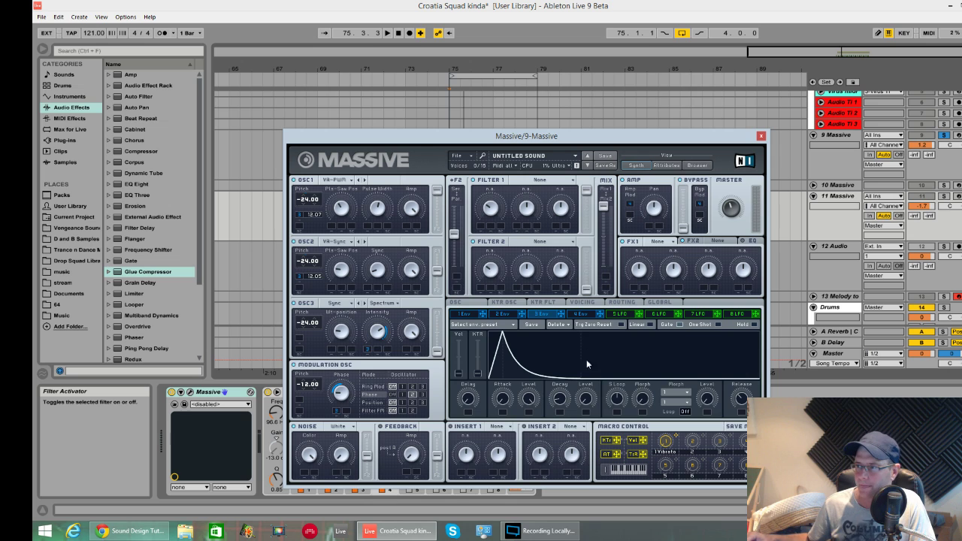
# Set unisono to 8 voices, enable the pitch cutoff and wavetable position spreads, and modulate the pitch spread slightly with envelope 3.
pyautogui.click(584, 303)
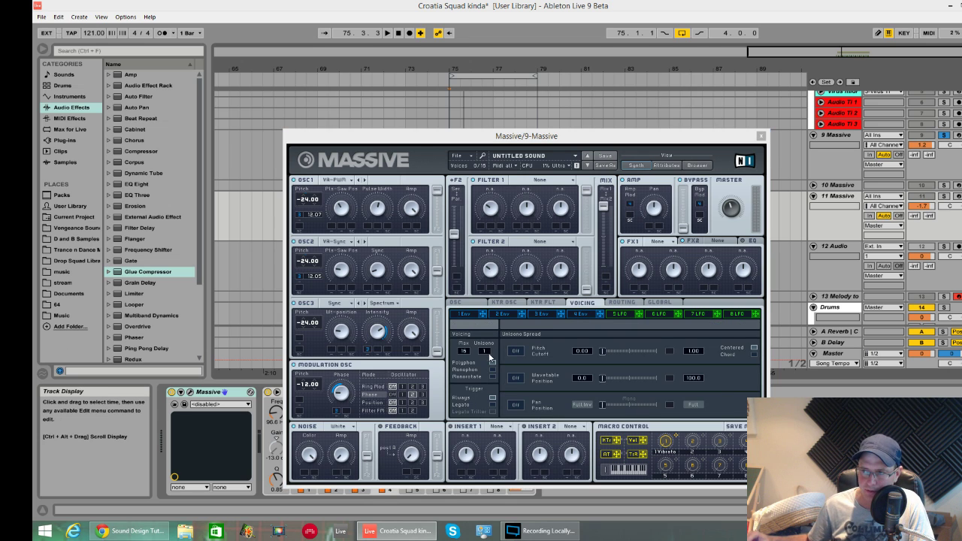
pyautogui.moveTo(489, 354); pyautogui.dragTo(489, 344)
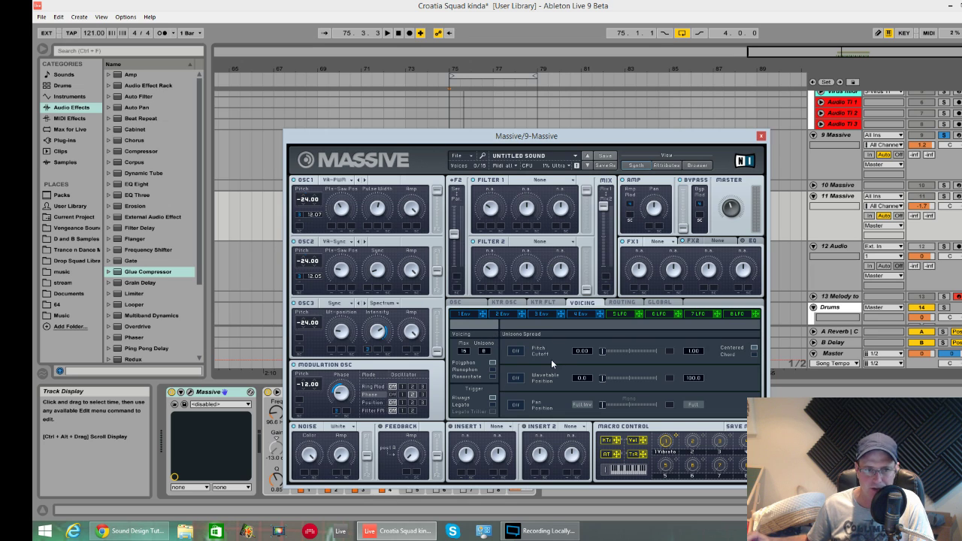
pyautogui.click(513, 351)
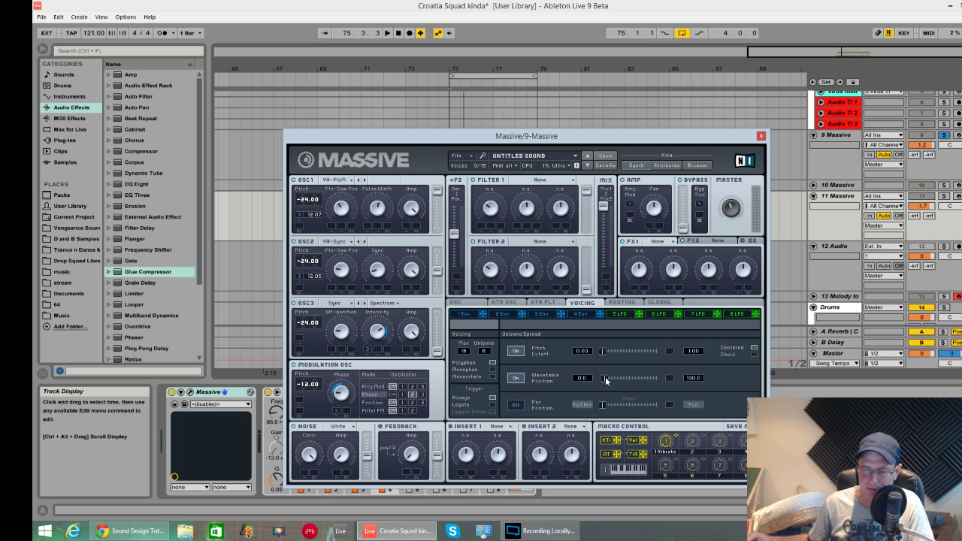
pyautogui.press('space')
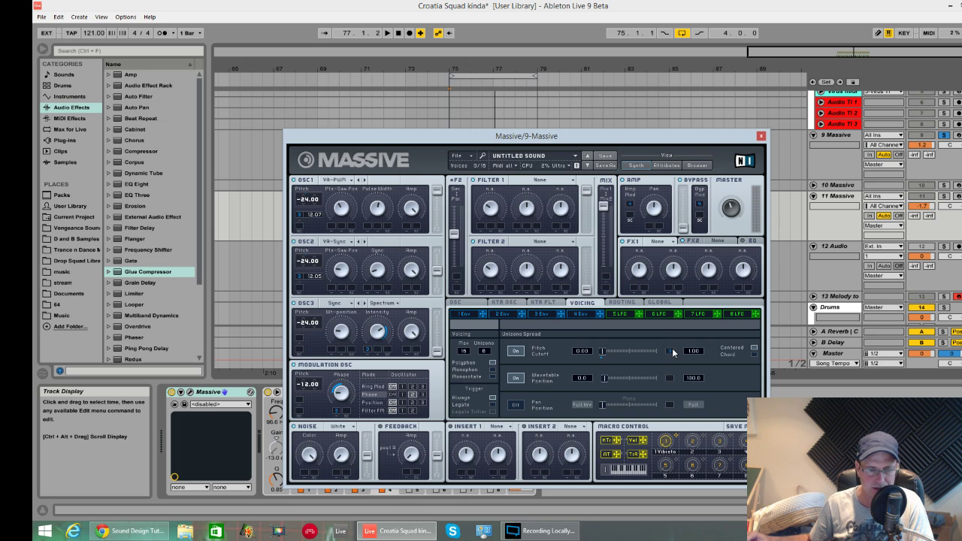
pyautogui.press('space')
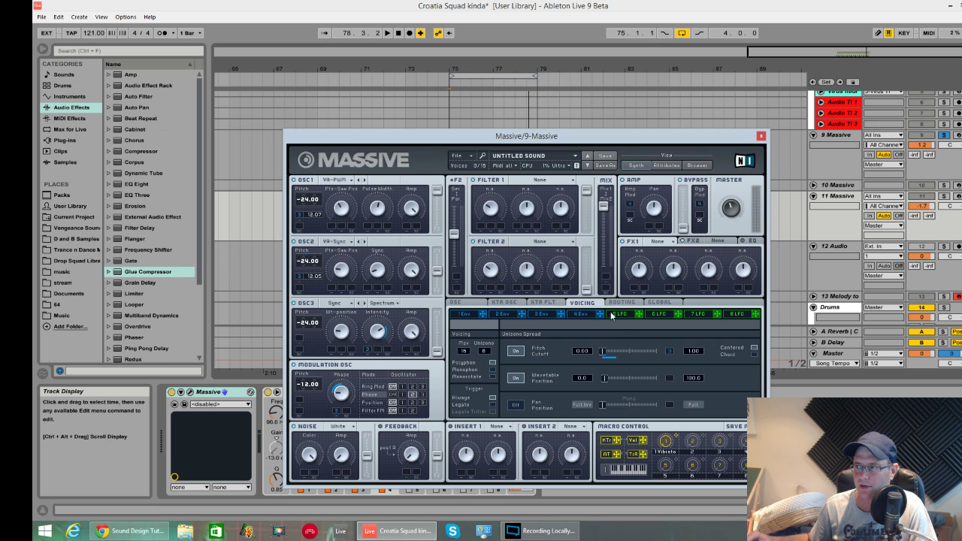
# Shape envelope 4 with a short attack, the decay level at zero and a long decay, auditioning the loop.
pyautogui.click(582, 314)
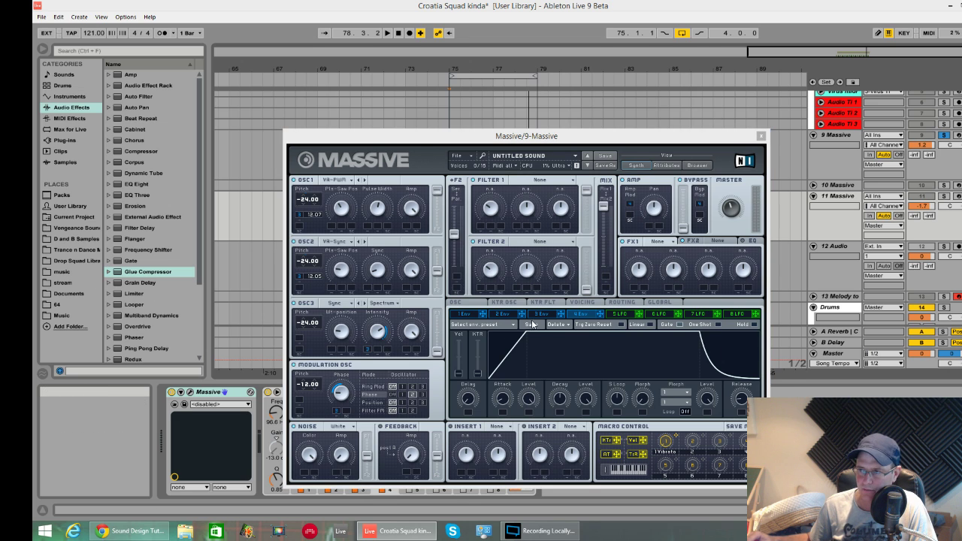
pyautogui.moveTo(503, 399); pyautogui.dragTo(511, 457)
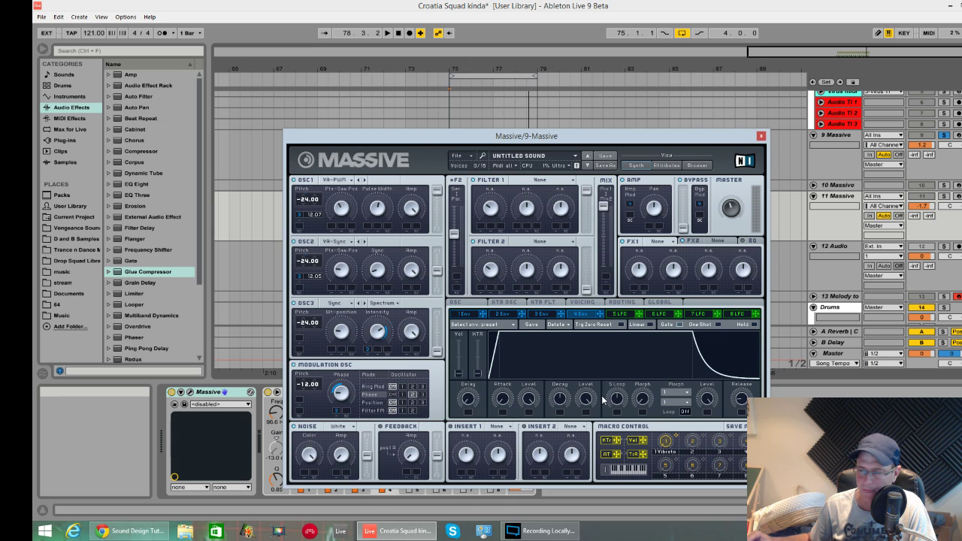
pyautogui.moveTo(587, 400); pyautogui.dragTo(587, 425)
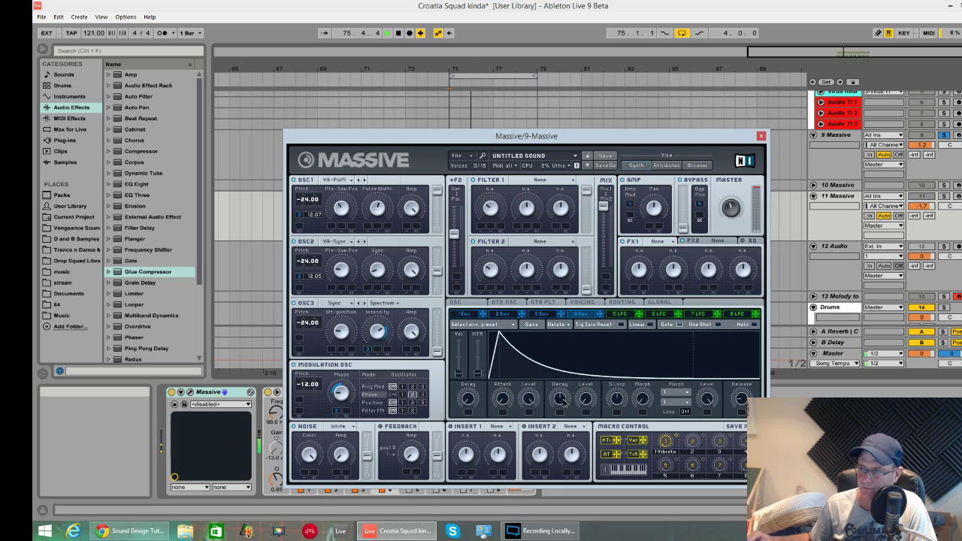
pyautogui.moveTo(563, 400); pyautogui.dragTo(568, 361)
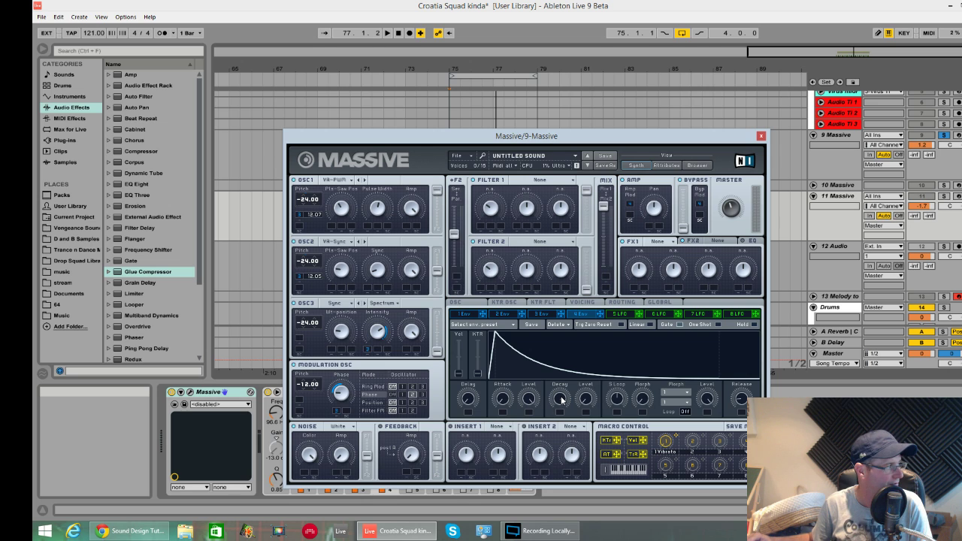
pyautogui.press('space')
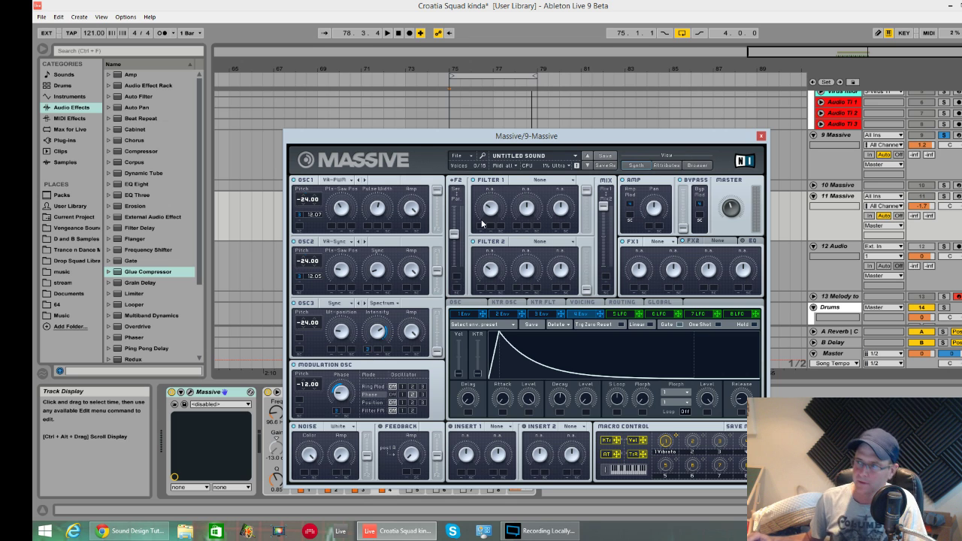
# Set Filter 1 to Lowpass 2 and adjust its cutoff while auditioning the loop.
pyautogui.click(521, 181)
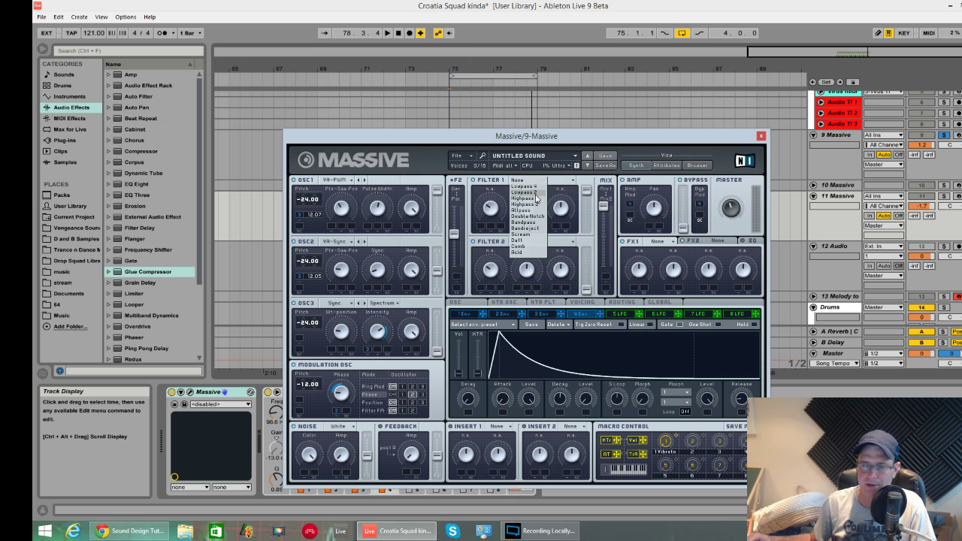
pyautogui.click(535, 193)
pyautogui.press('space')
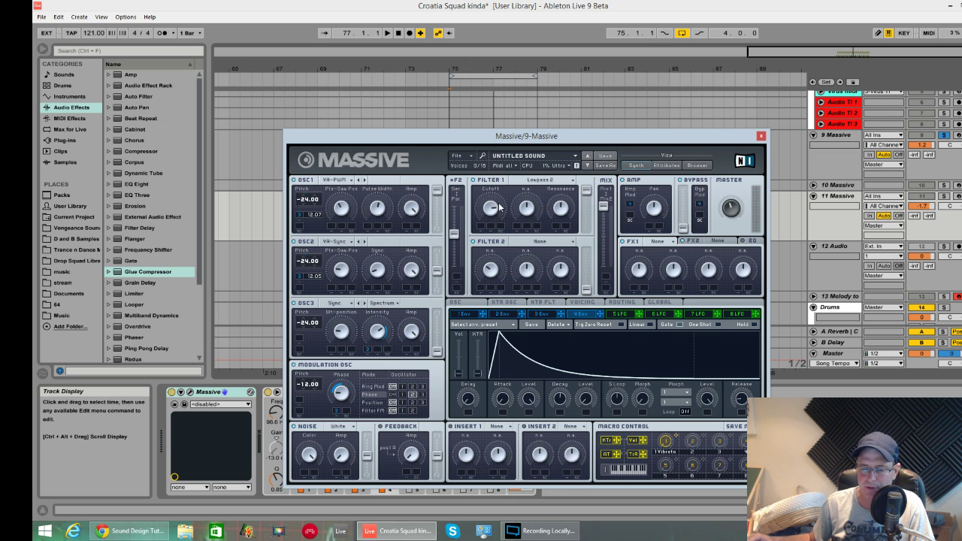
pyautogui.press('space')
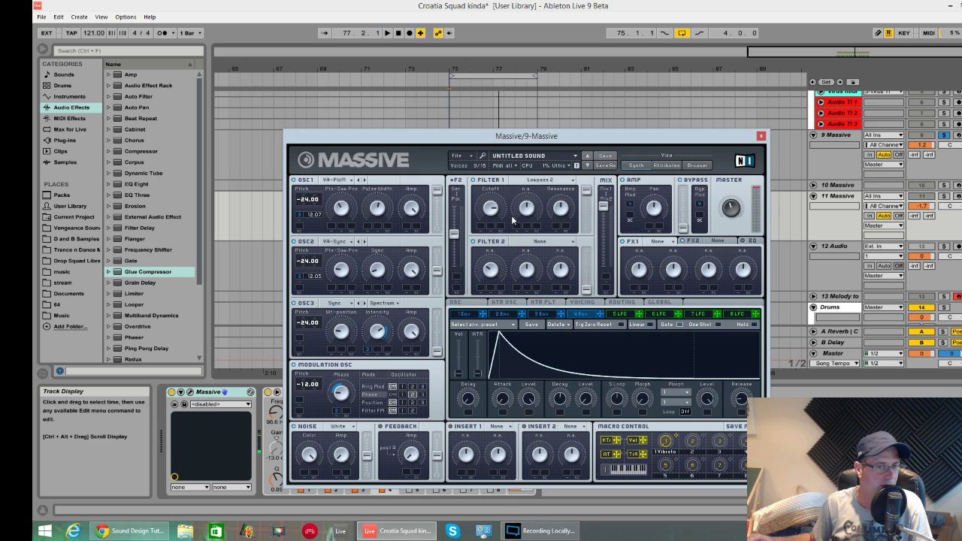
# Modulate Filter 1's cutoff with envelope 2, using a full decay level and longer attack, and its lowered resonance with envelope 3.
pyautogui.click(502, 315)
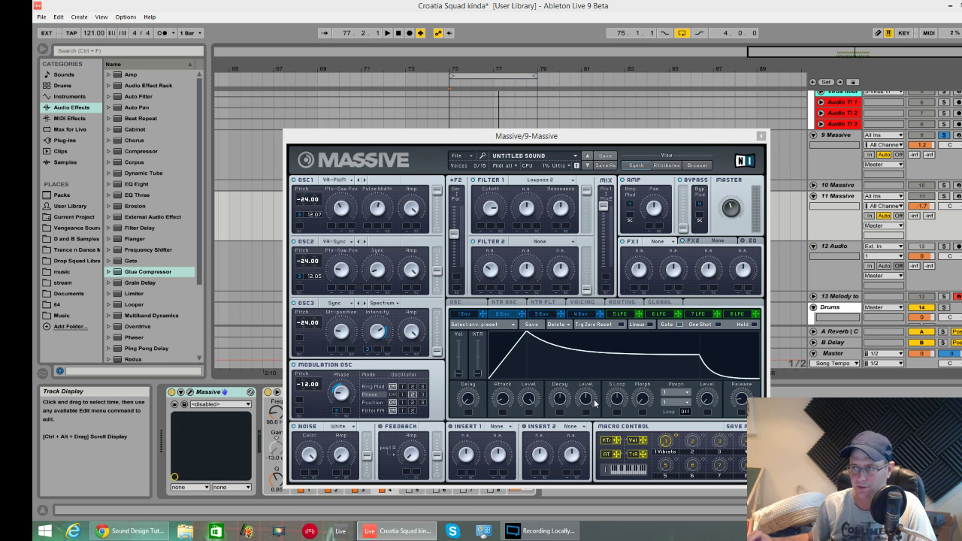
pyautogui.moveTo(594, 404); pyautogui.dragTo(585, 292)
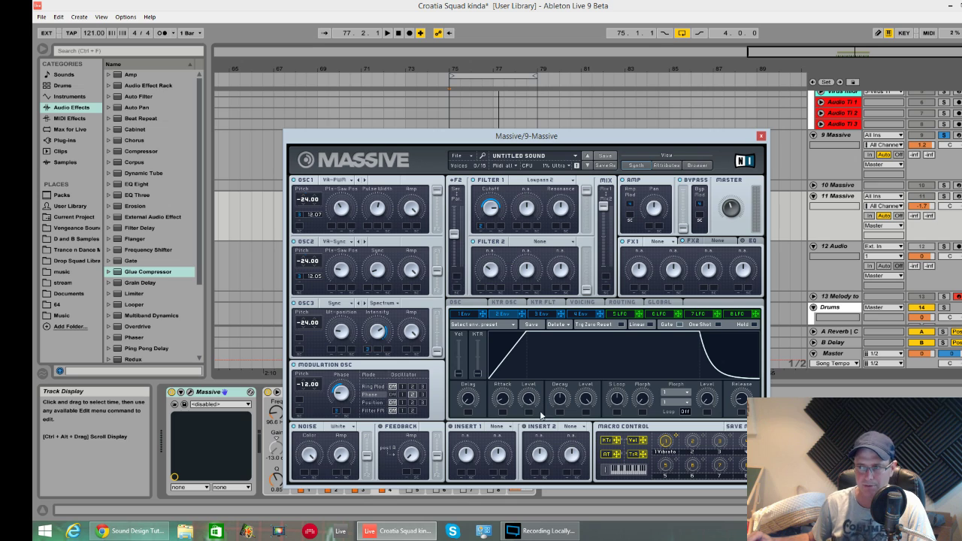
pyautogui.moveTo(505, 401)
pyautogui.mouseDown()
pyautogui.moveTo(509, 376)
pyautogui.moveTo(506, 404)
pyautogui.mouseUp()
pyautogui.press('space')
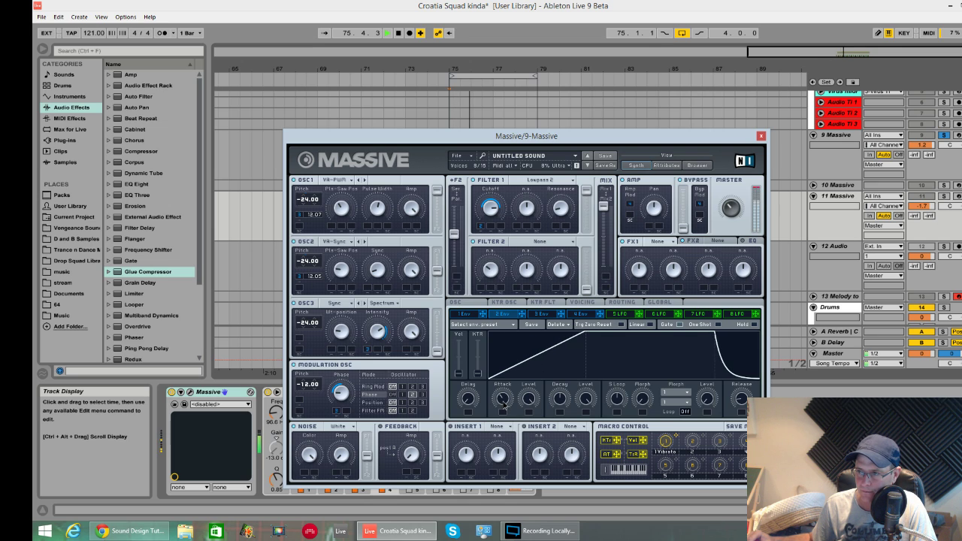
pyautogui.moveTo(503, 401)
pyautogui.mouseDown()
pyautogui.moveTo(503, 392)
pyautogui.moveTo(503, 401)
pyautogui.mouseUp()
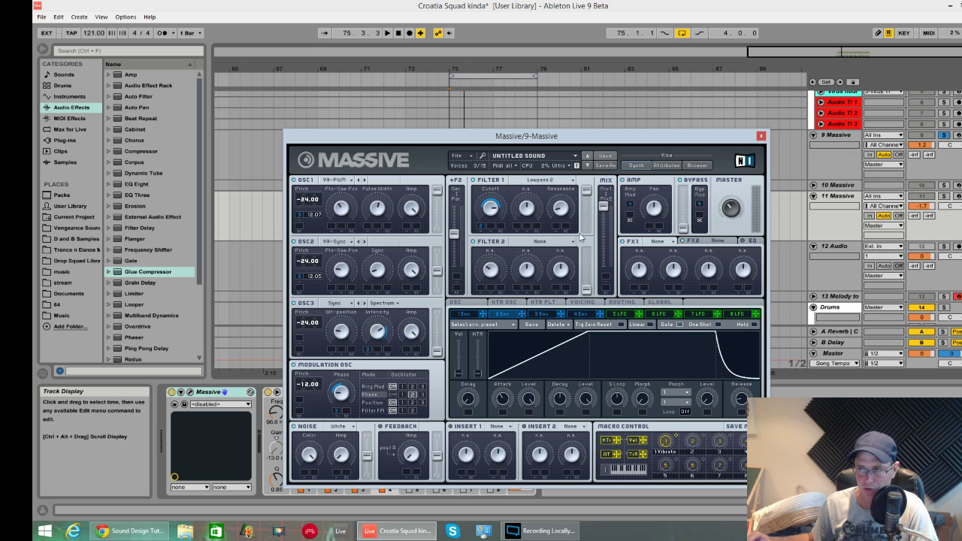
pyautogui.click(552, 316)
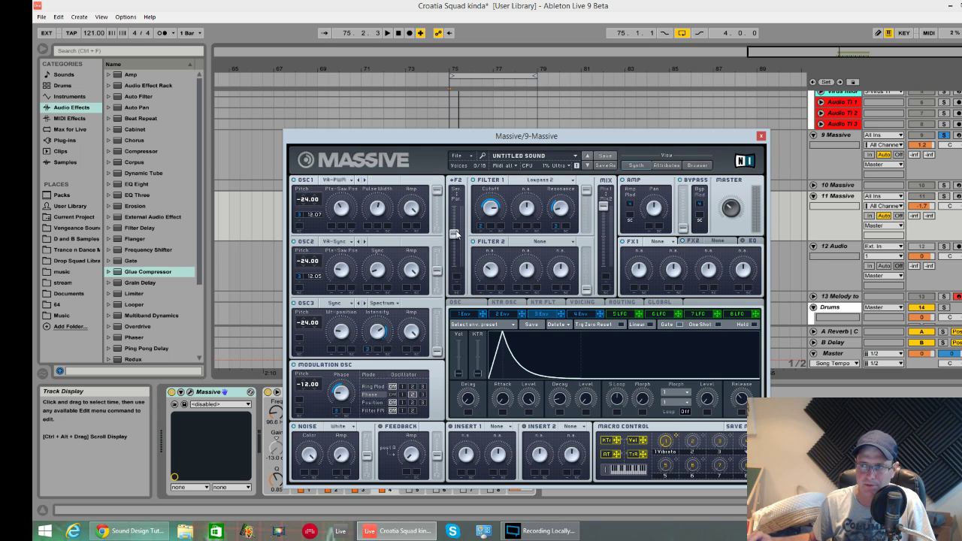
# Set Filter 2 to Lowpass 4, shift the filter routing slightly toward series, and balance the mix evenly between both filters.
pyautogui.moveTo(457, 234)
pyautogui.mouseDown()
pyautogui.moveTo(456, 212)
pyautogui.moveTo(455, 266)
pyautogui.moveTo(454, 230)
pyautogui.mouseUp()
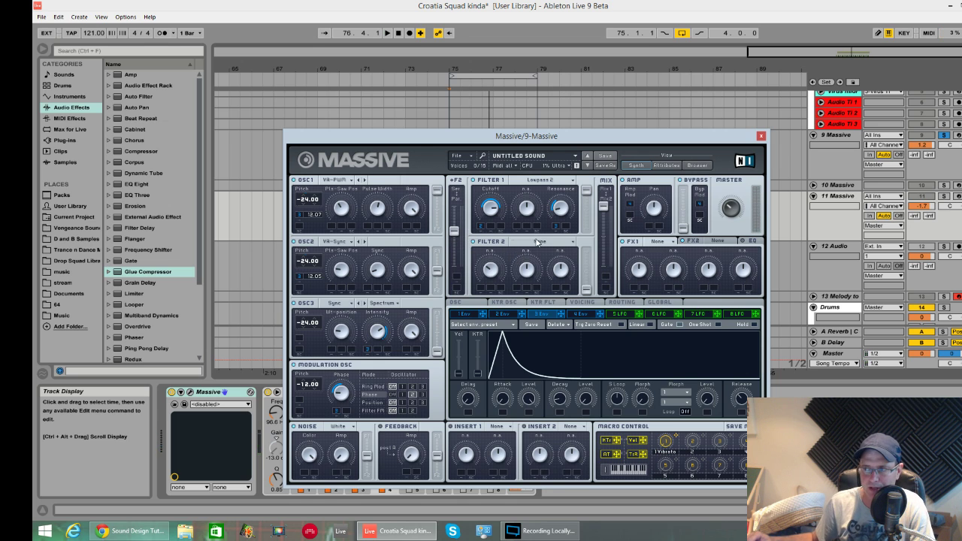
pyautogui.click(538, 242)
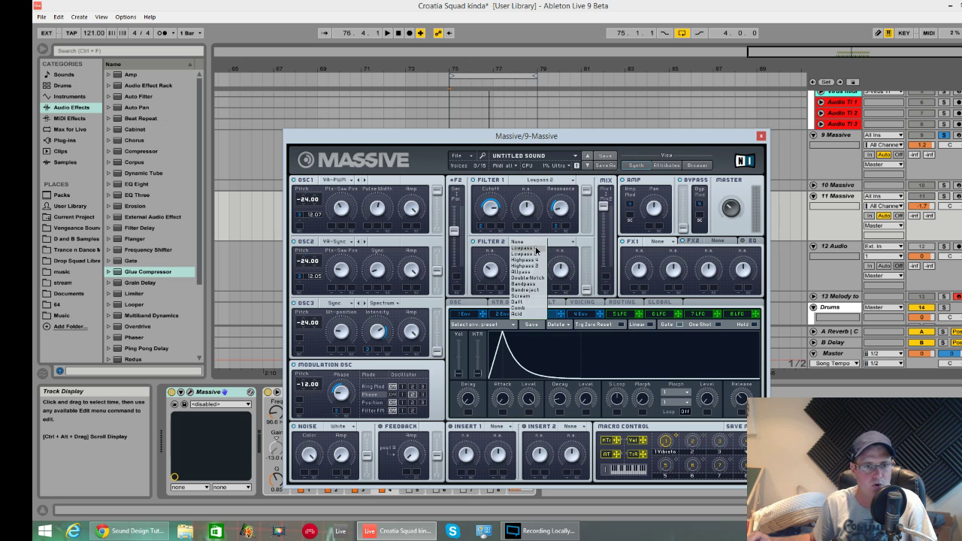
pyautogui.click(536, 249)
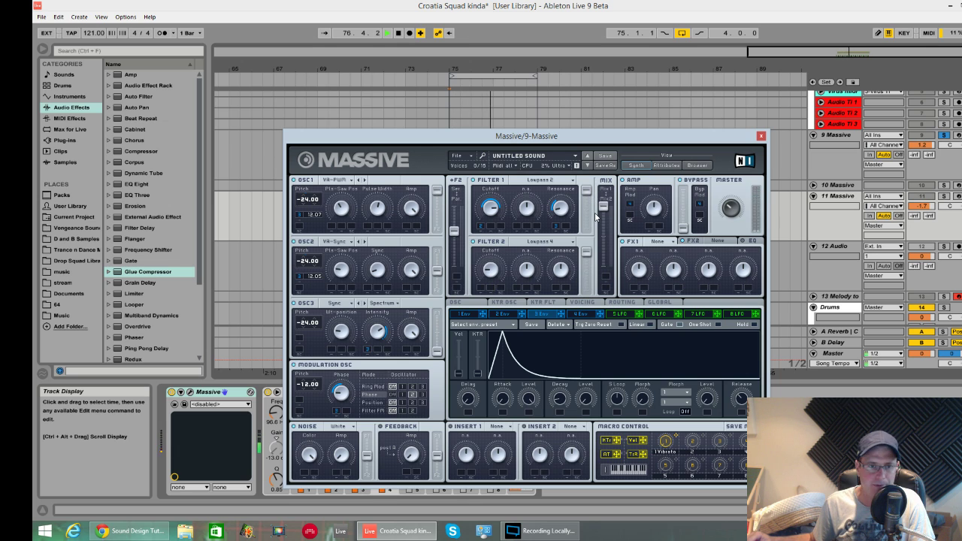
pyautogui.moveTo(606, 218); pyautogui.dragTo(606, 240)
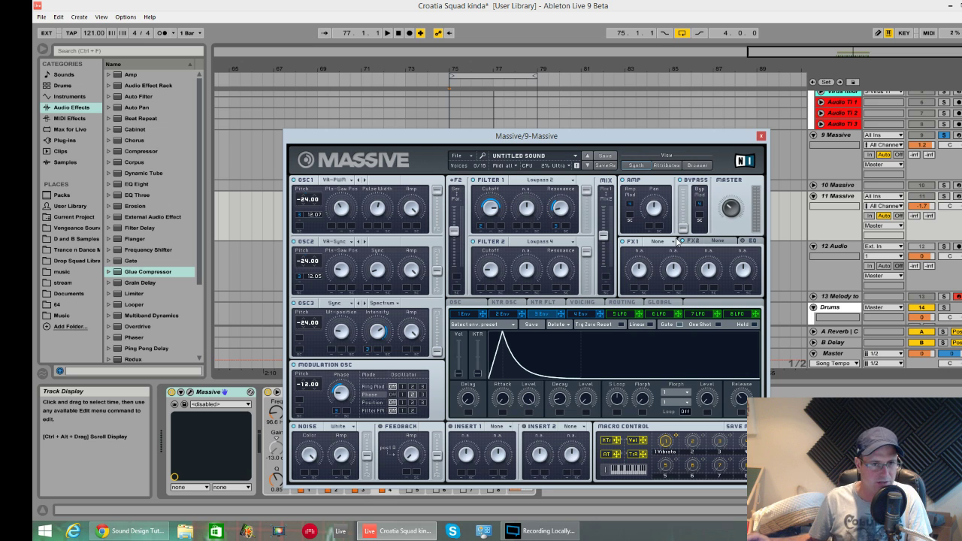
pyautogui.press('space')
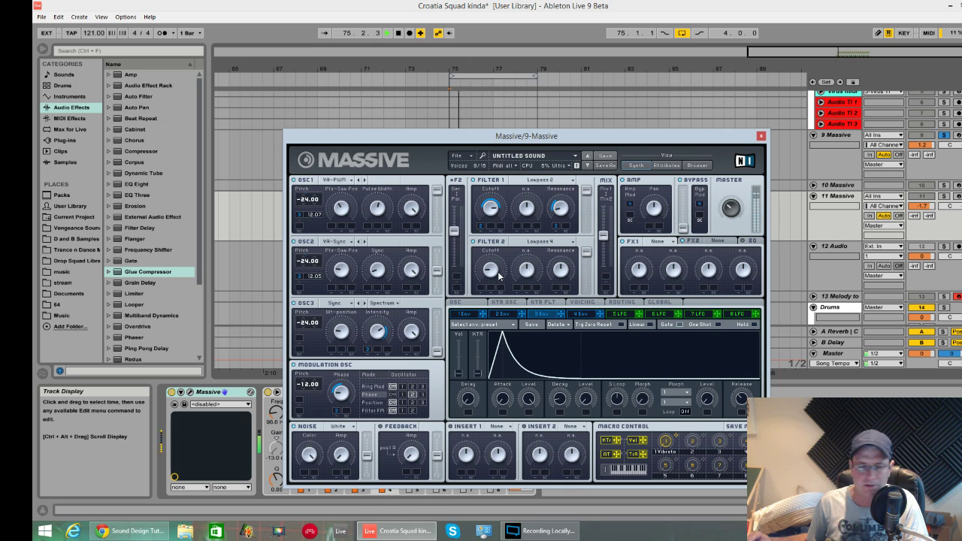
# Modulate Filter 2's cutoff with envelope 4 and display that envelope.
pyautogui.click(479, 314)
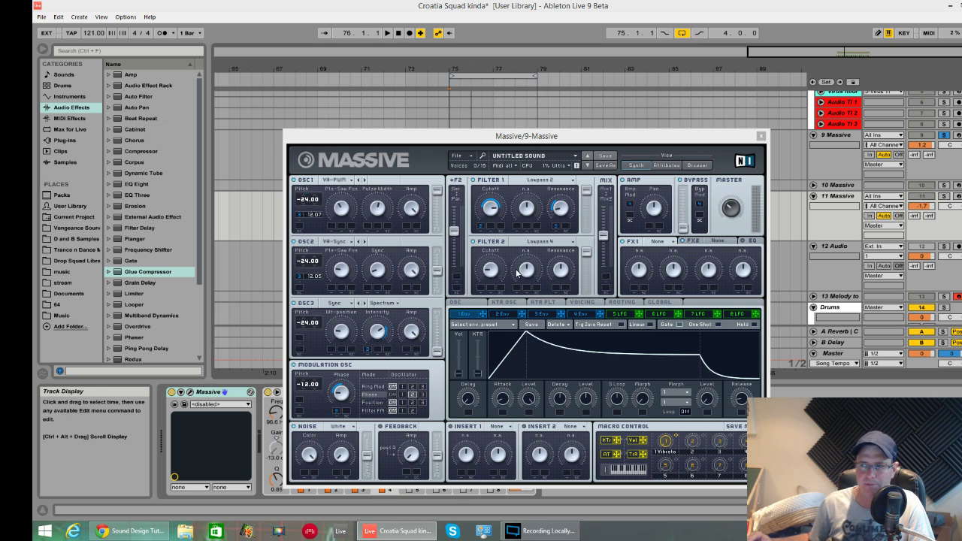
pyautogui.click(598, 315)
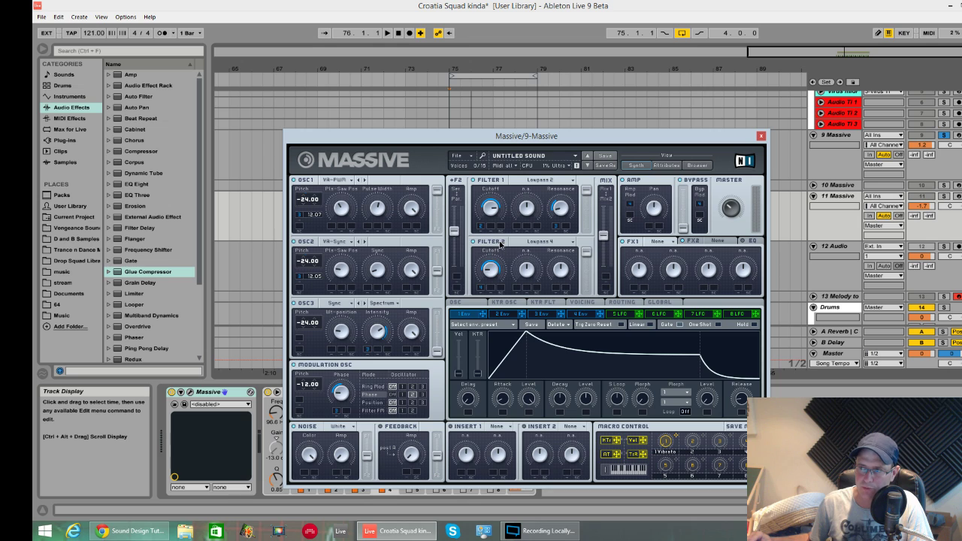
pyautogui.click(585, 316)
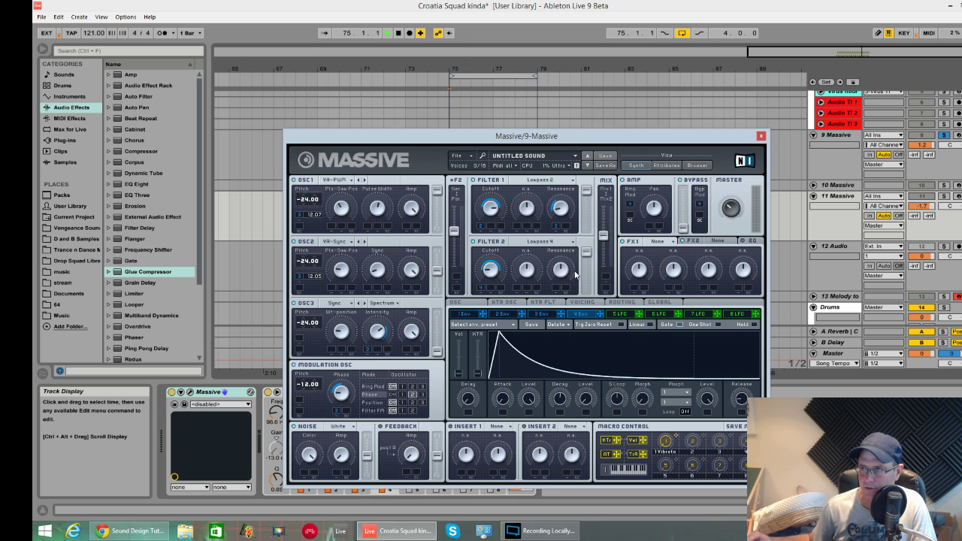
# Audition the loop while shifting the filter routing fader toward parallel, and return it to just below the middle between series and parallel.
pyautogui.press('space')
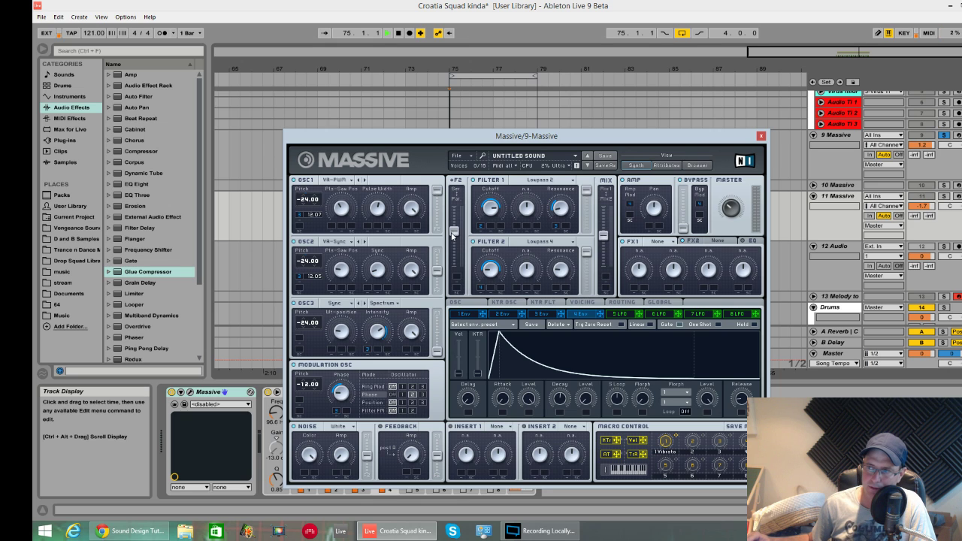
pyautogui.moveTo(456, 234); pyautogui.dragTo(456, 267)
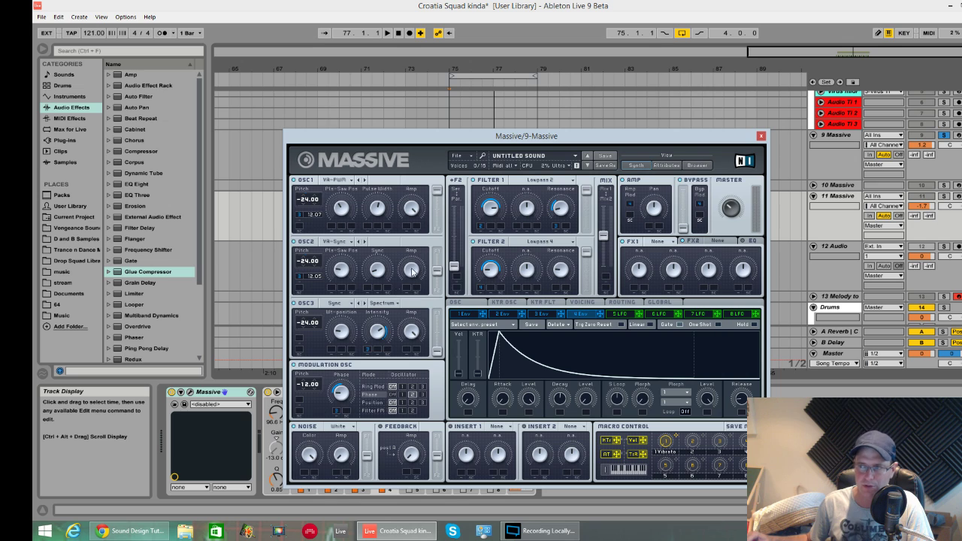
pyautogui.moveTo(457, 269)
pyautogui.mouseDown()
pyautogui.moveTo(455, 242)
pyautogui.moveTo(457, 268)
pyautogui.mouseUp()
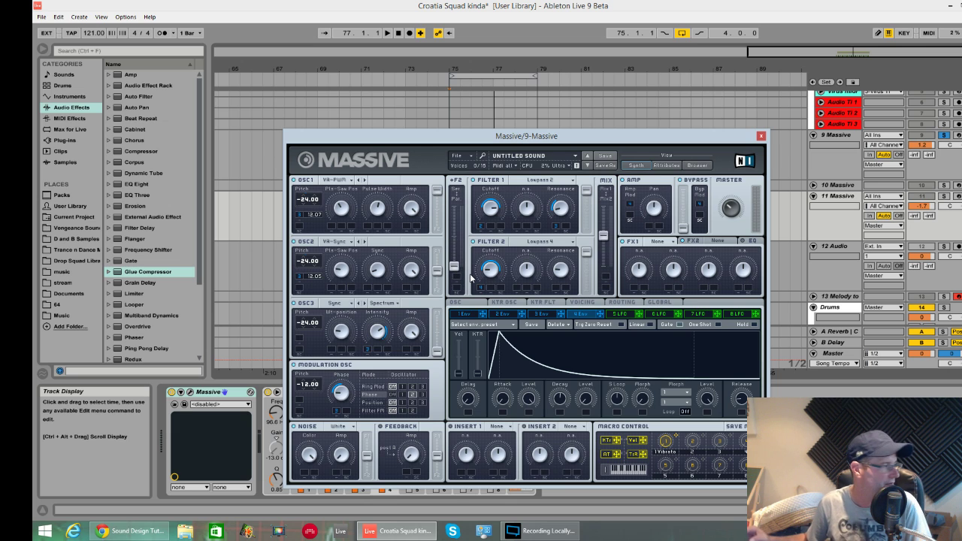
pyautogui.press('space')
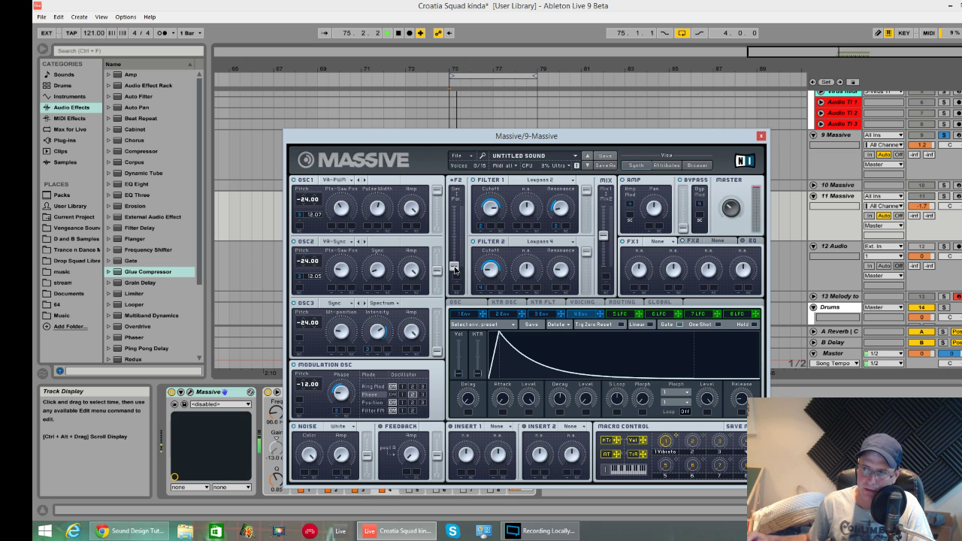
pyautogui.moveTo(455, 268)
pyautogui.mouseDown()
pyautogui.moveTo(464, 208)
pyautogui.moveTo(466, 261)
pyautogui.moveTo(462, 239)
pyautogui.moveTo(460, 254)
pyautogui.mouseUp()
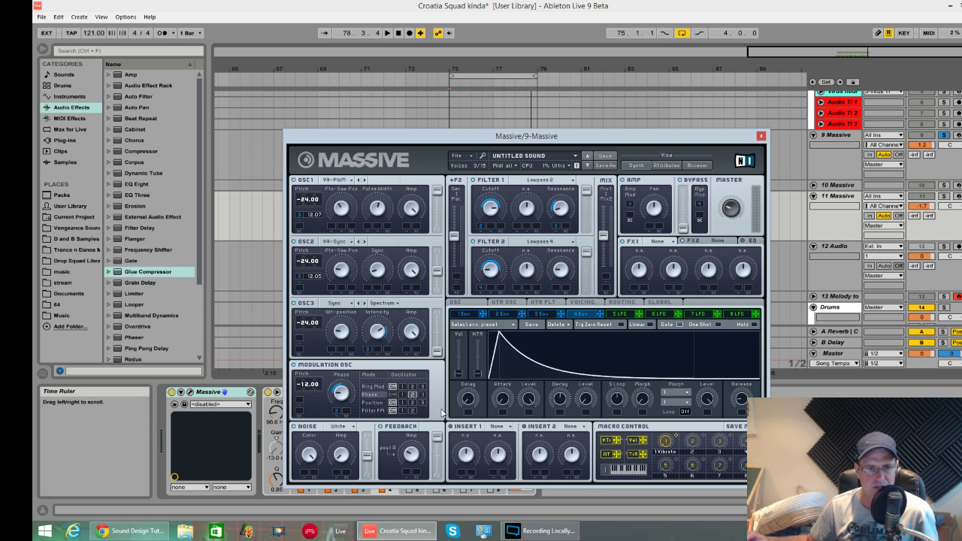
# Load Tele Tube as the first effect and Dimension Expander as the second effect, and audition the loop.
pyautogui.click(667, 242)
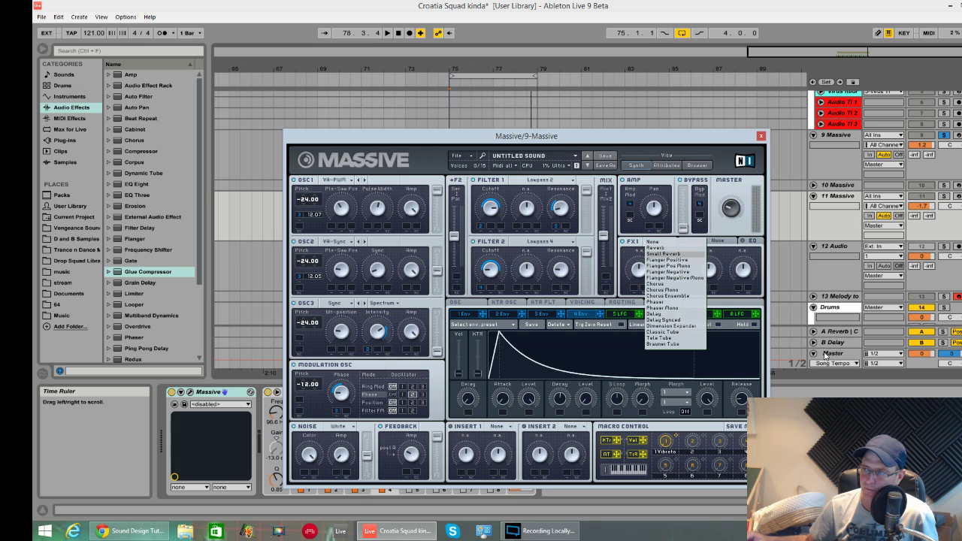
pyautogui.click(672, 254)
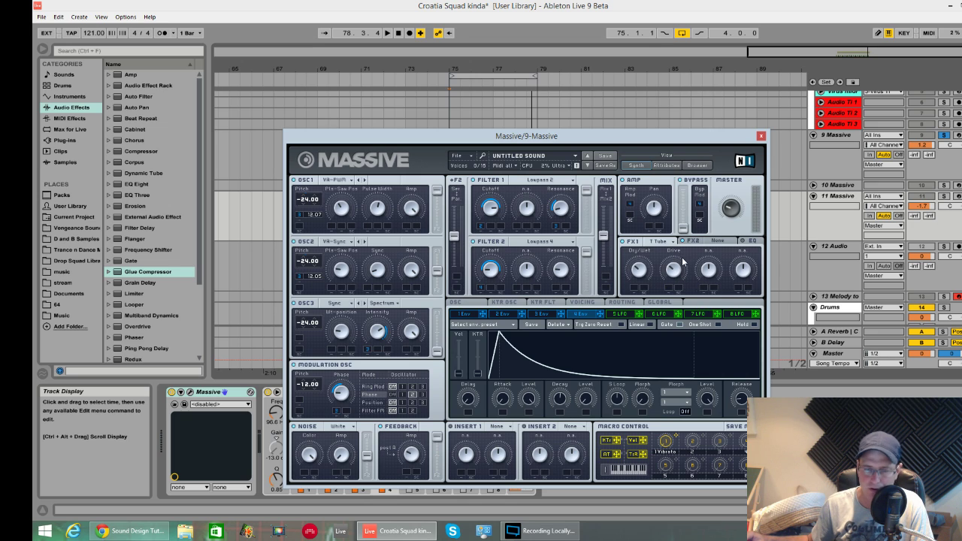
pyautogui.click(696, 241)
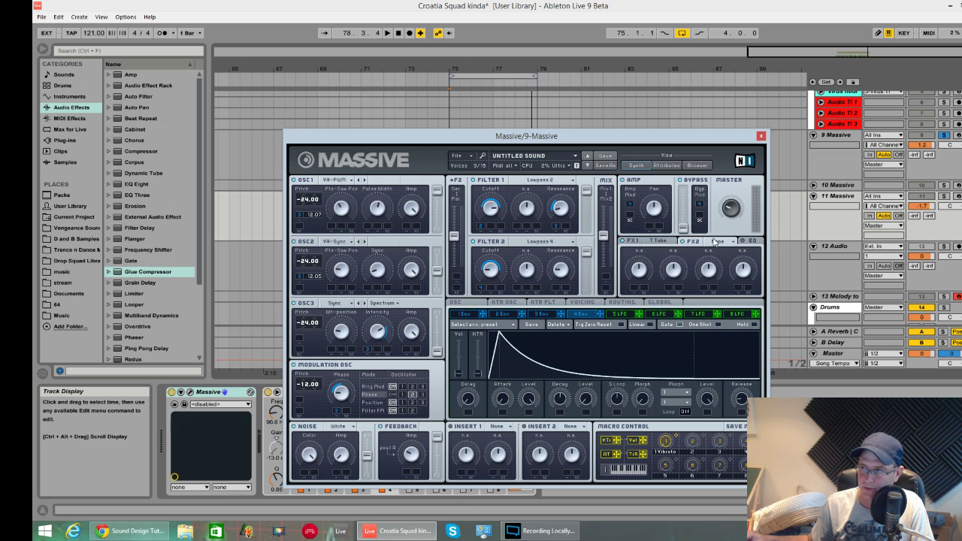
pyautogui.click(715, 241)
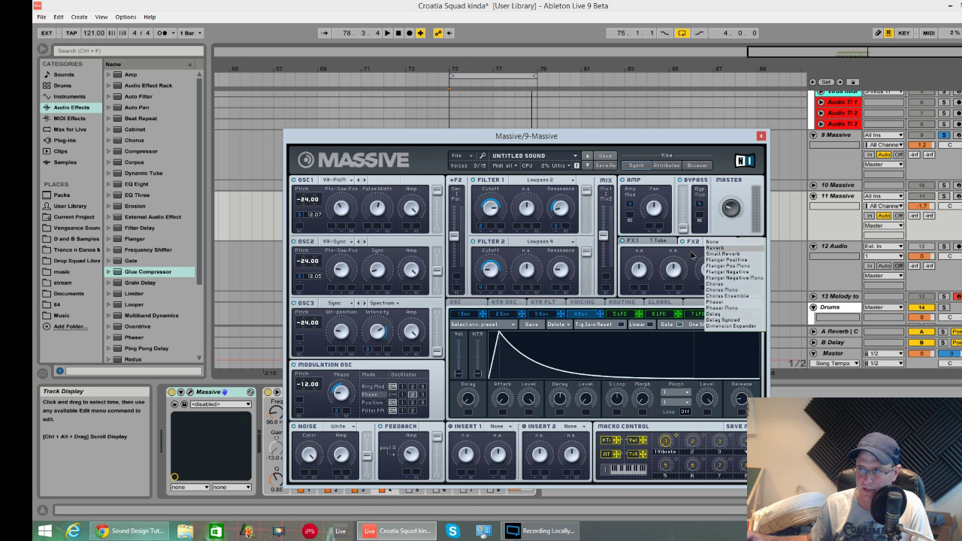
pyautogui.click(692, 256)
pyautogui.click(720, 241)
pyautogui.click(735, 328)
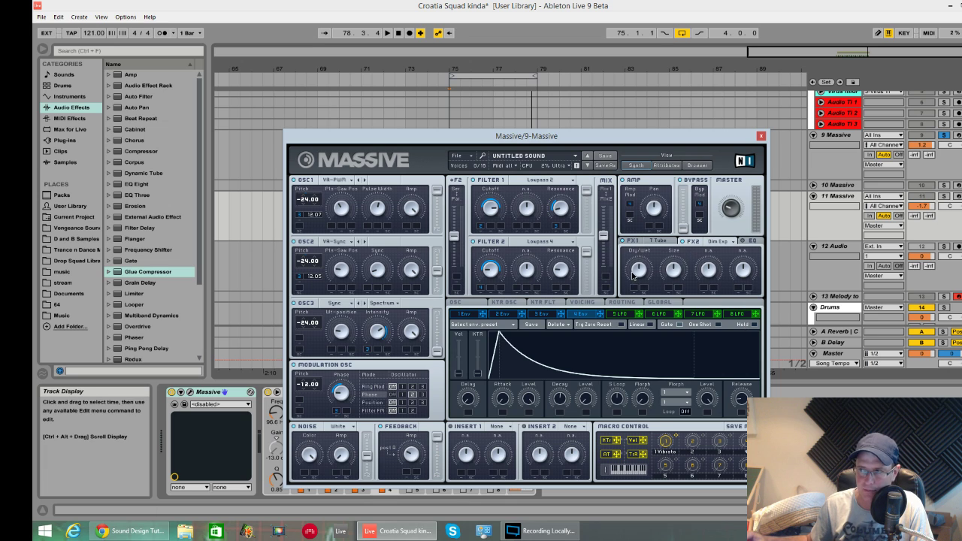
pyautogui.press('space')
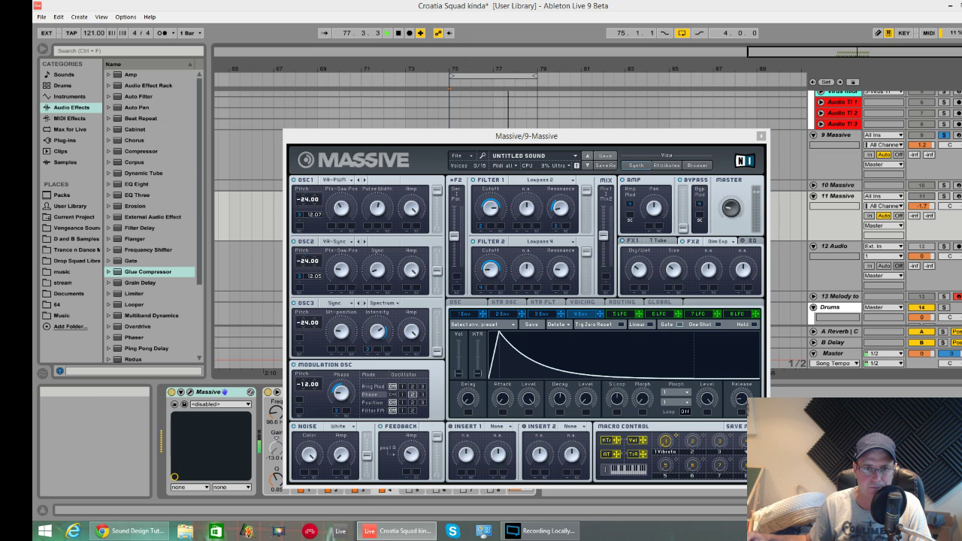
# Examine the patch's EQ, routing, oscillator, key-tracking and voicing settings while auditioning the loop.
pyautogui.click(751, 241)
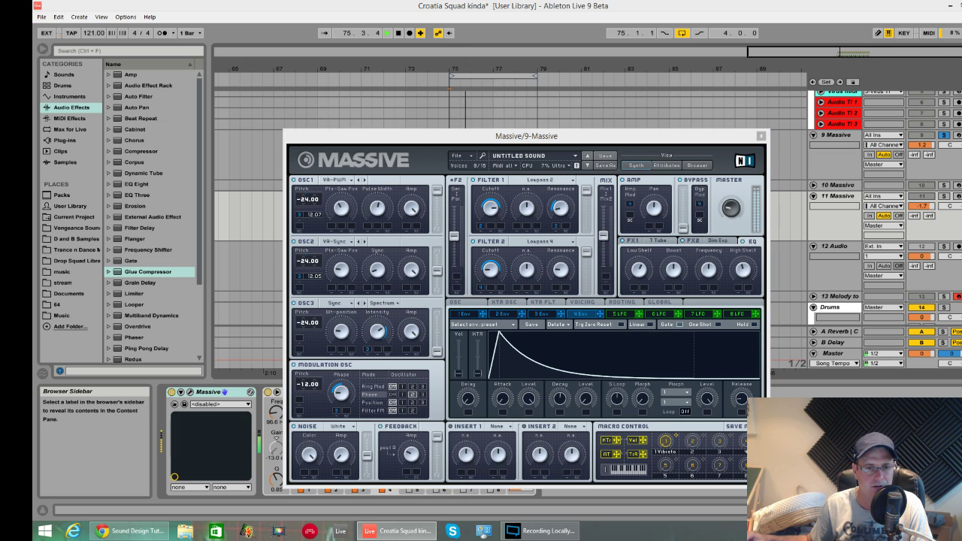
pyautogui.click(614, 304)
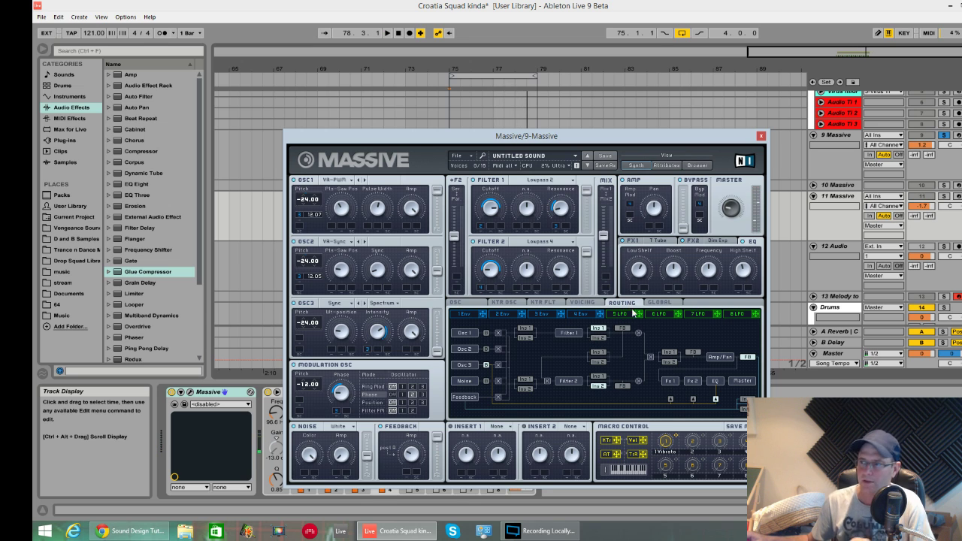
pyautogui.click(471, 304)
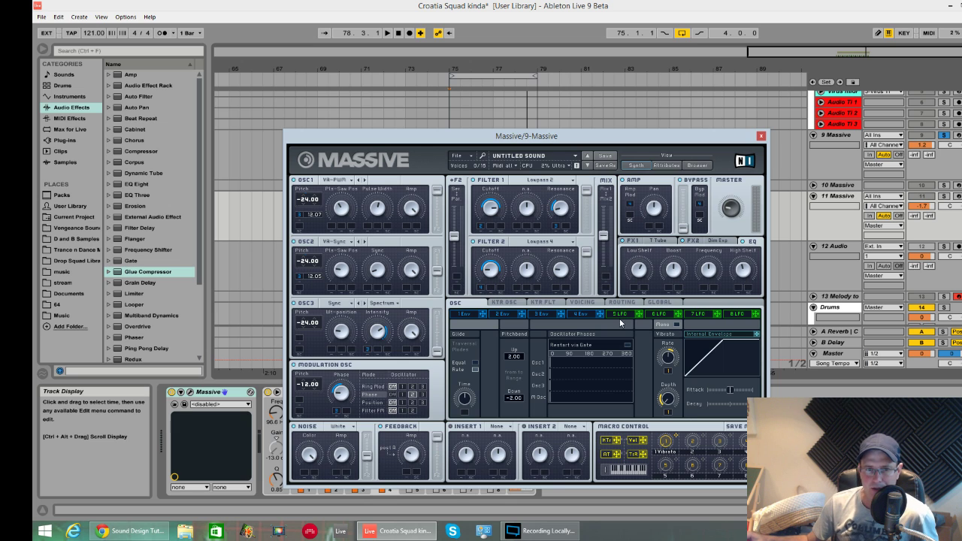
pyautogui.click(504, 303)
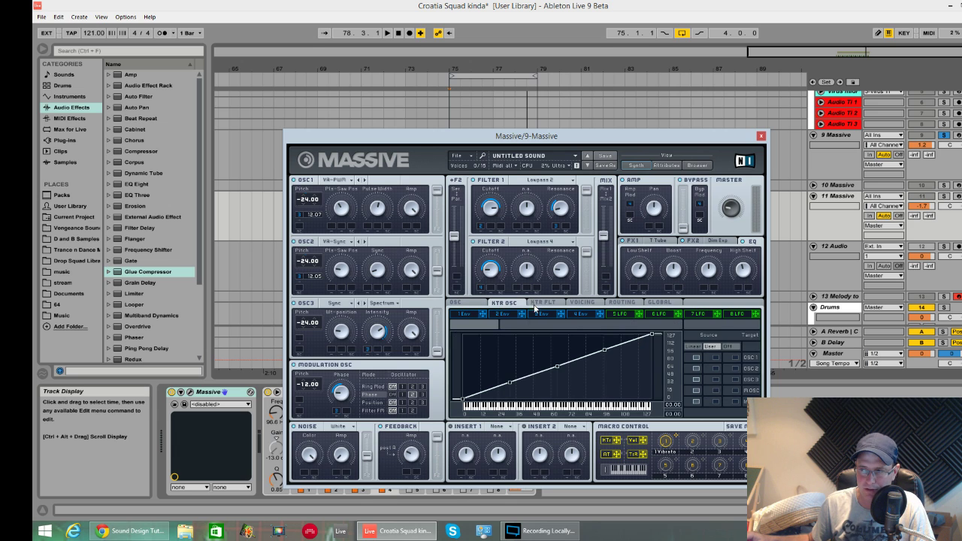
pyautogui.click(583, 305)
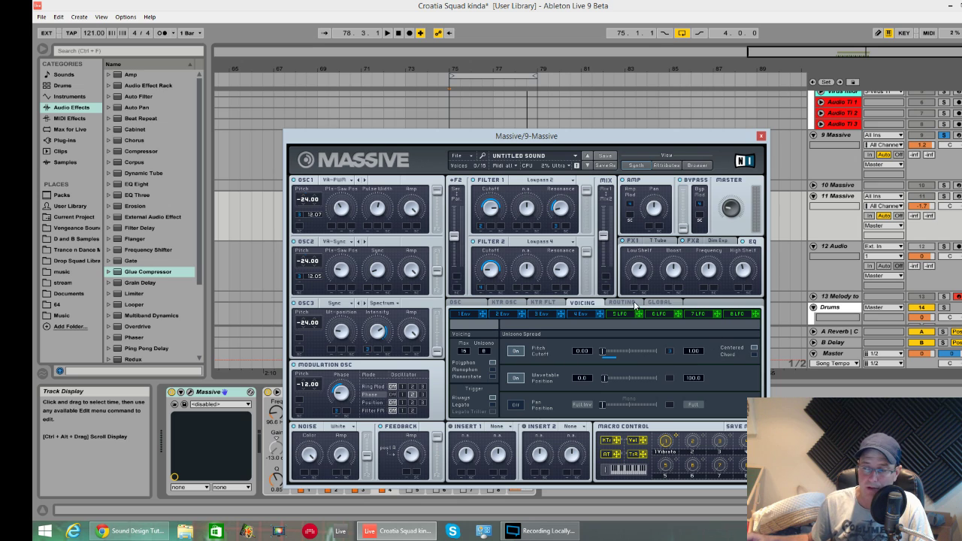
pyautogui.press('space')
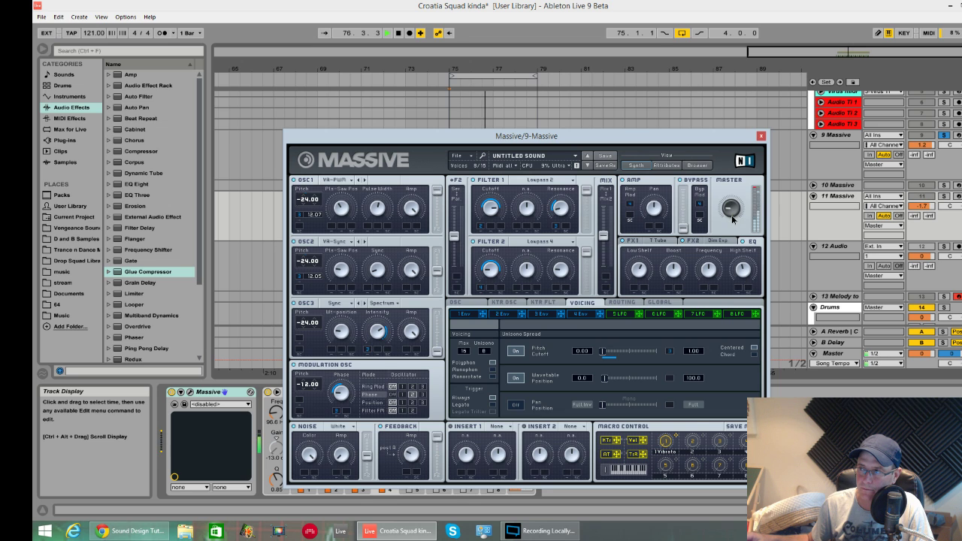
pyautogui.press('space')
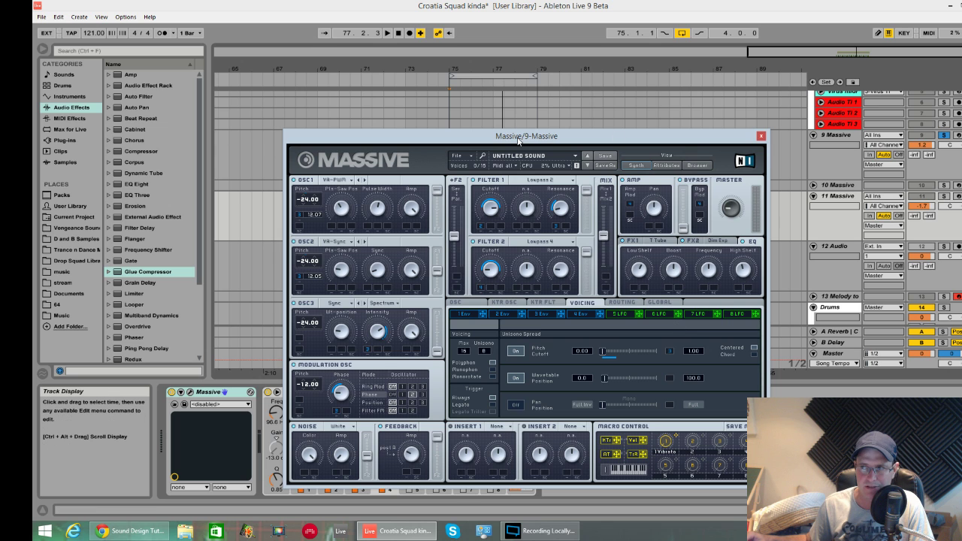
# Solo tracks 11 Massive and 9 Massive together during playback, and lower 9 Massive's volume to about -0.5 dB.
pyautogui.moveTo(520, 140); pyautogui.dragTo(512, 295)
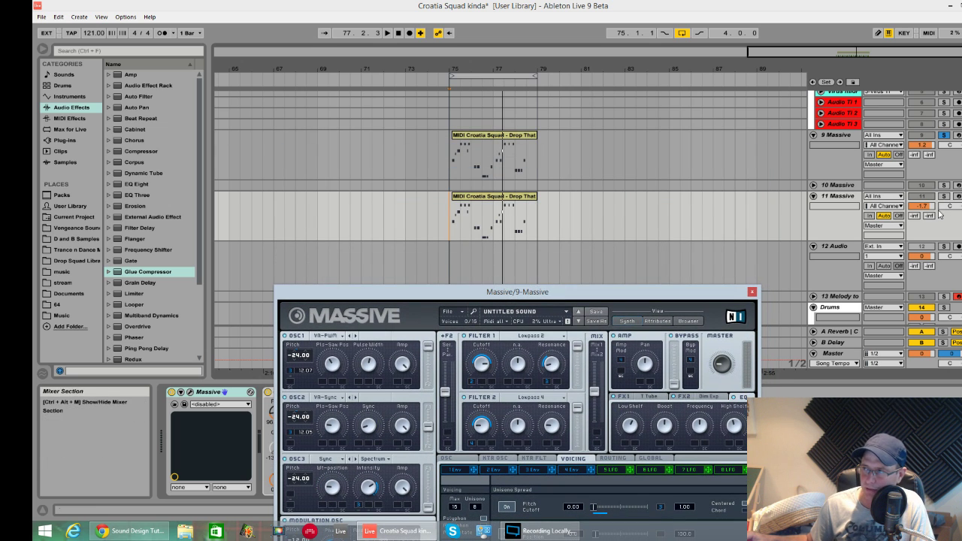
pyautogui.click(565, 195)
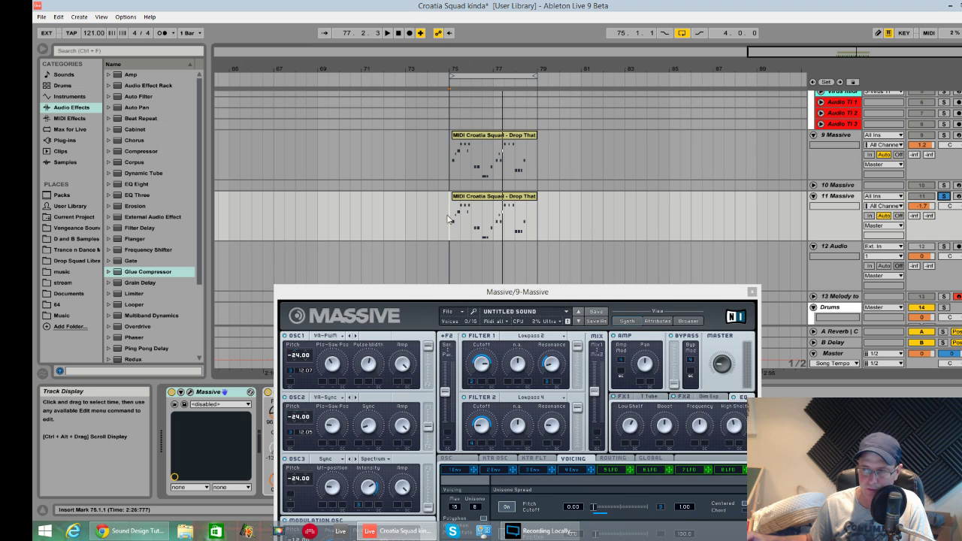
pyautogui.press('space')
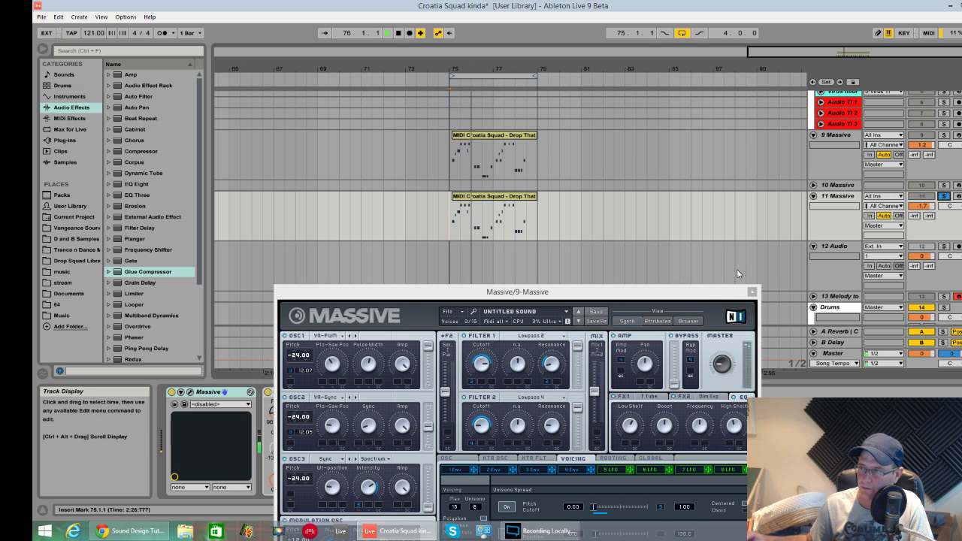
pyautogui.click(945, 135)
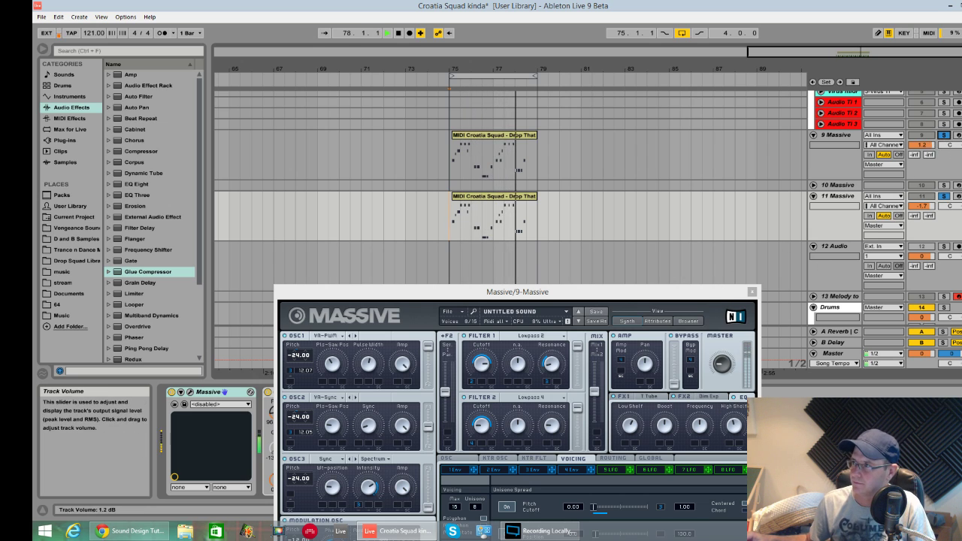
pyautogui.moveTo(721, 290); pyautogui.dragTo(728, 230)
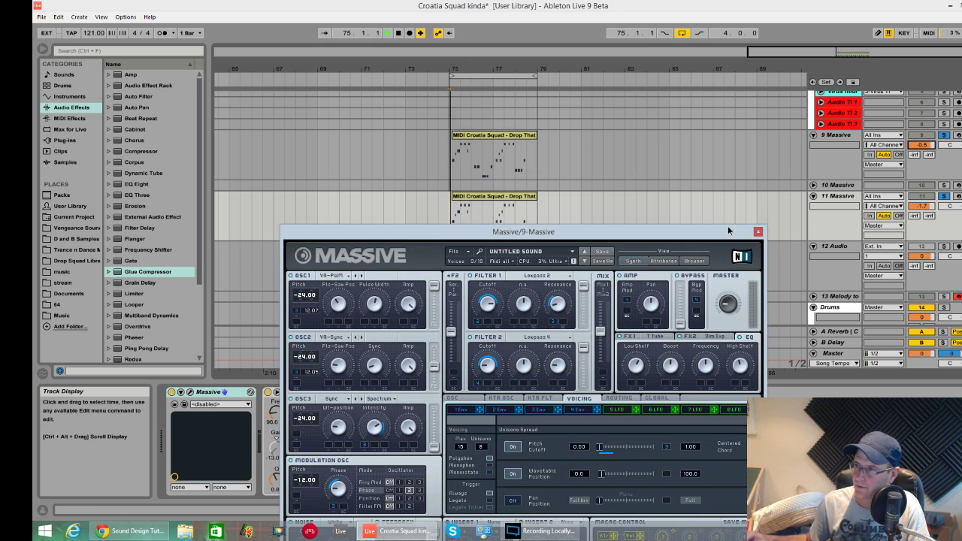
# Group the tracks 9 Massive through 11 Massive and name the group Bass.
pyautogui.click(843, 136)
pyautogui.press('Down')
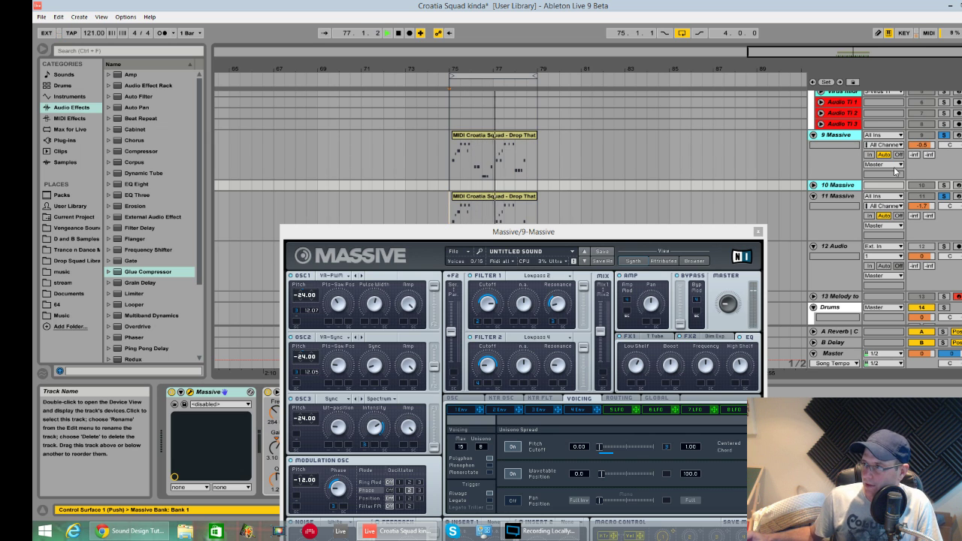
pyautogui.click(824, 194)
pyautogui.hotkey('ctrl', 'g')
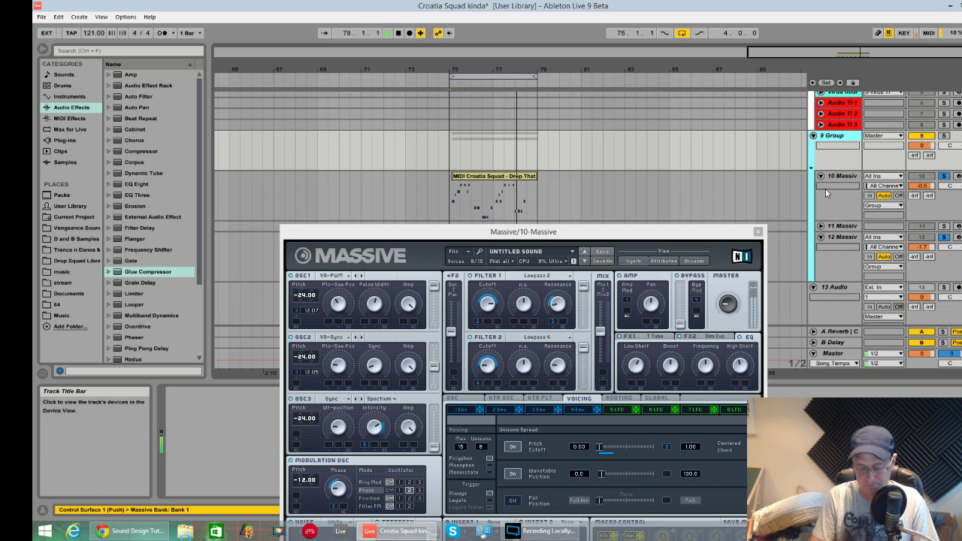
pyautogui.write('Bass')
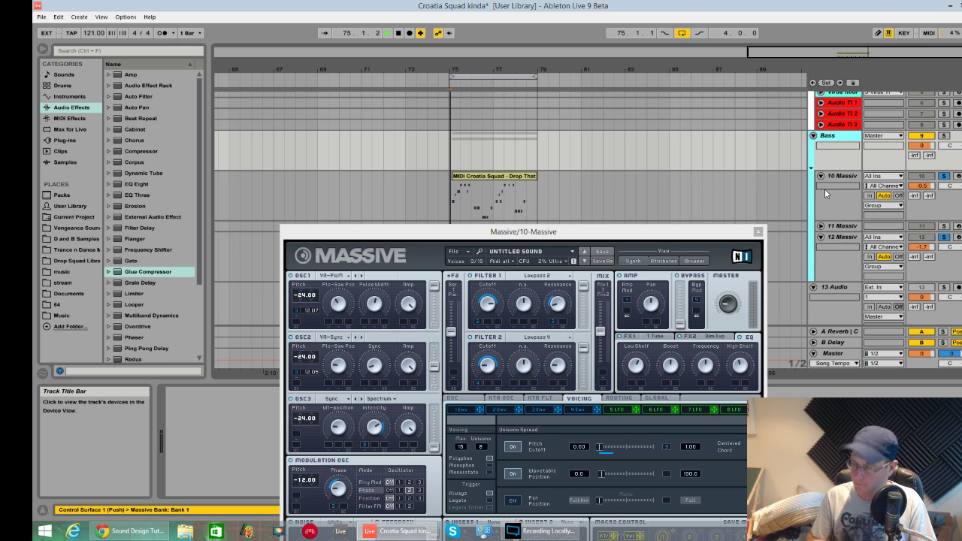
pyautogui.press('Return')
# Color the Bass group white and move the Massive window clear of the MIDI clips.
pyautogui.rightClick(827, 137)
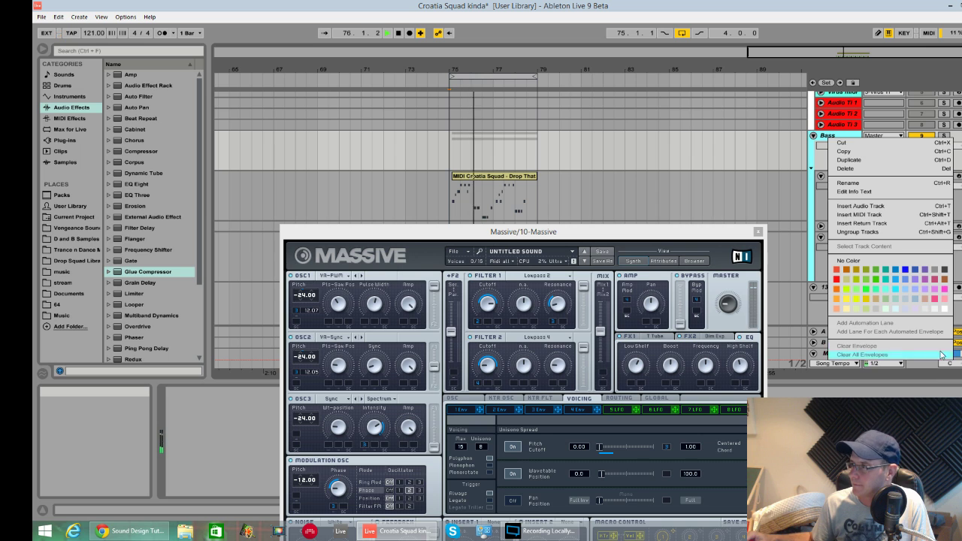
pyautogui.click(536, 237)
pyautogui.moveTo(536, 237); pyautogui.dragTo(538, 310)
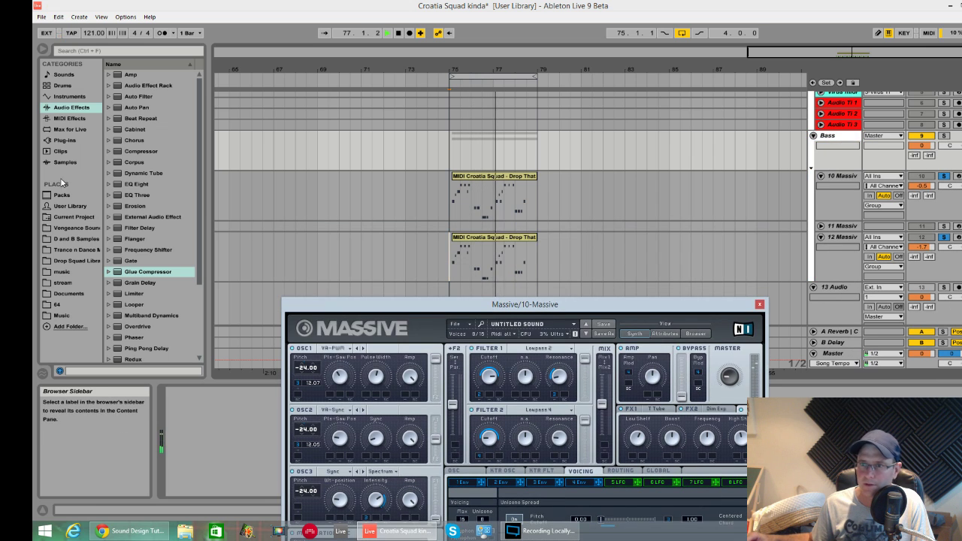
# Search the plug-ins for "ssl", load SSLComp Stereo on the Bass group, and adjust its make-up gain and attack.
pyautogui.click(82, 53)
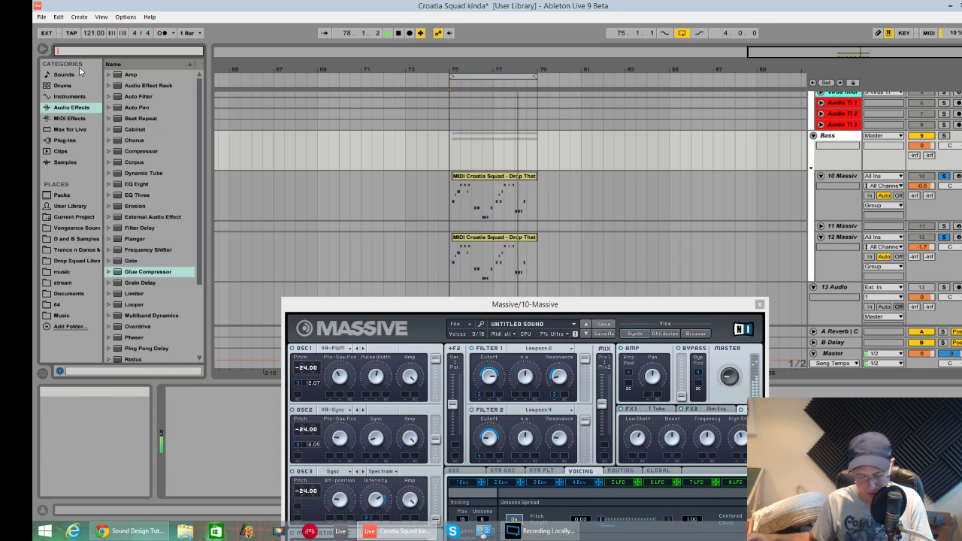
pyautogui.write('ssl')
pyautogui.click(65, 139)
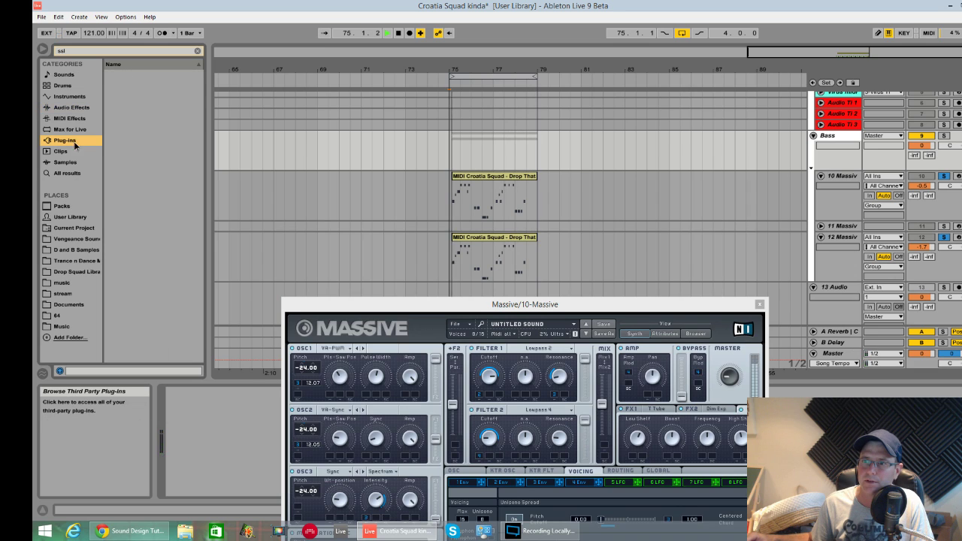
pyautogui.click(116, 96)
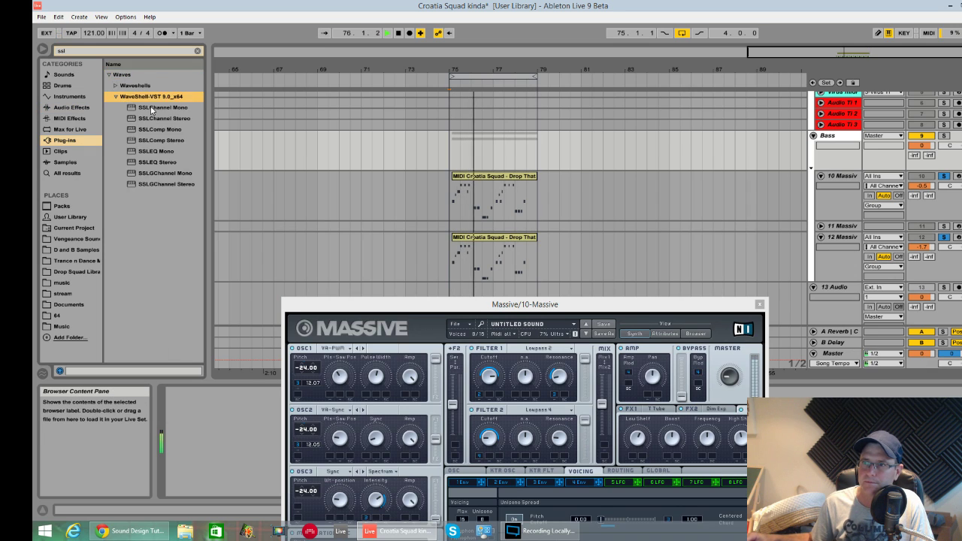
pyautogui.click(160, 140)
pyautogui.moveTo(550, 132); pyautogui.dragTo(812, 142)
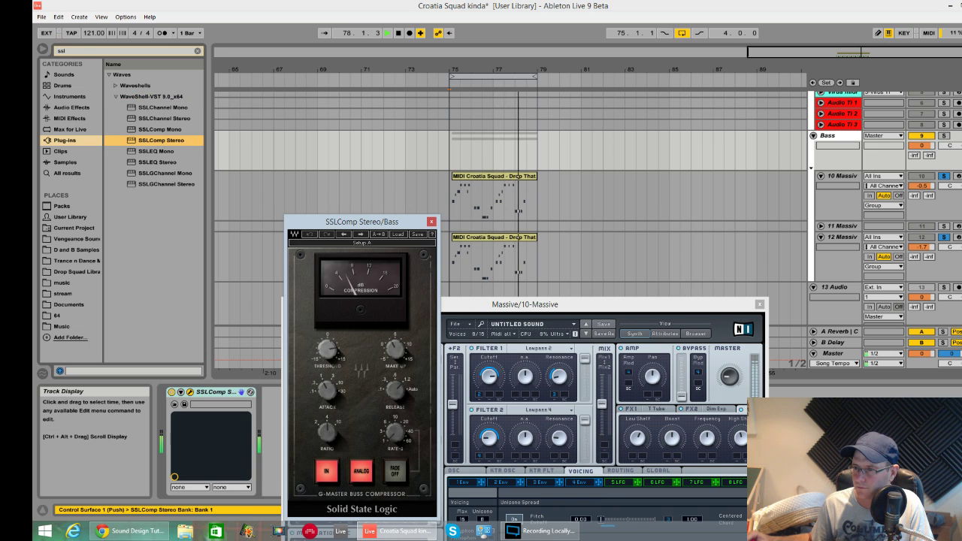
pyautogui.moveTo(395, 349); pyautogui.dragTo(395, 342)
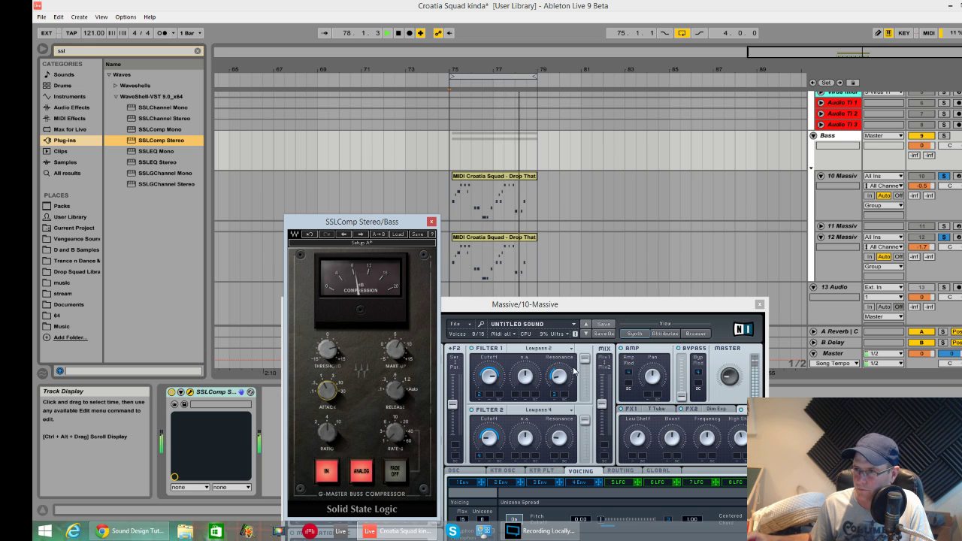
# Turn off solo on both Massive tracks in the Bass group and play the loop with the full mix.
pyautogui.press('space')
pyautogui.click(945, 239)
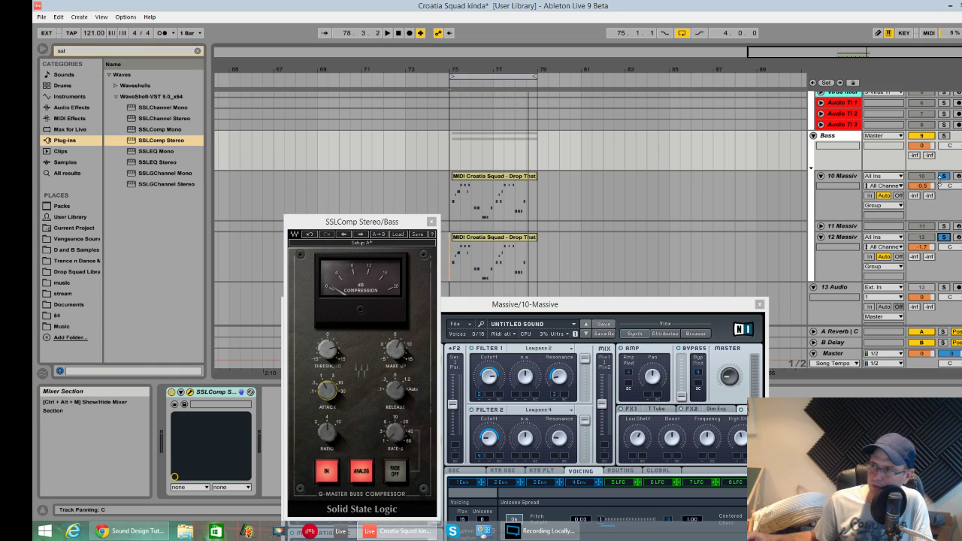
pyautogui.click(944, 177)
pyautogui.click(945, 238)
pyautogui.press('space')
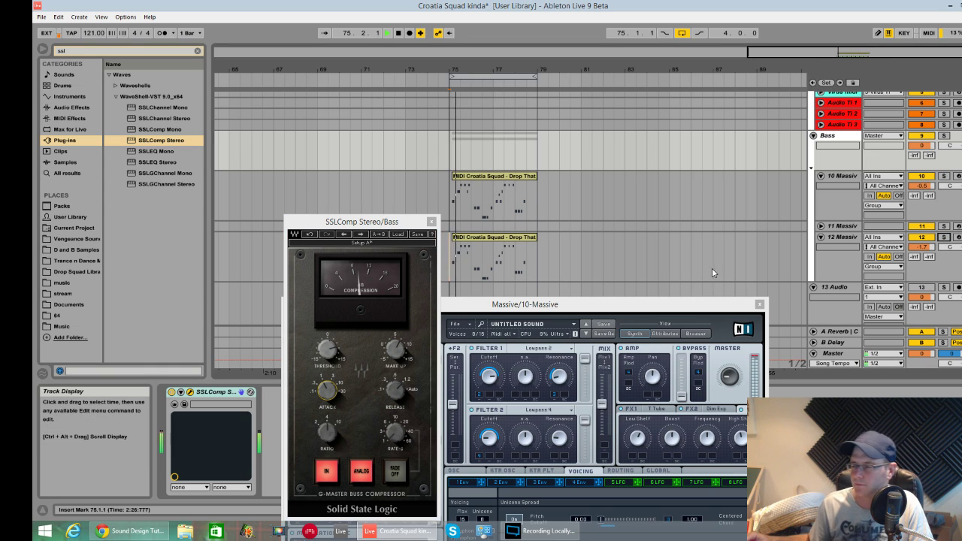
# Move the Massive and SSLComp windows clear of the tracks and unfold the 16 Audio track in the Drums group.
pyautogui.moveTo(720, 310); pyautogui.dragTo(672, 400)
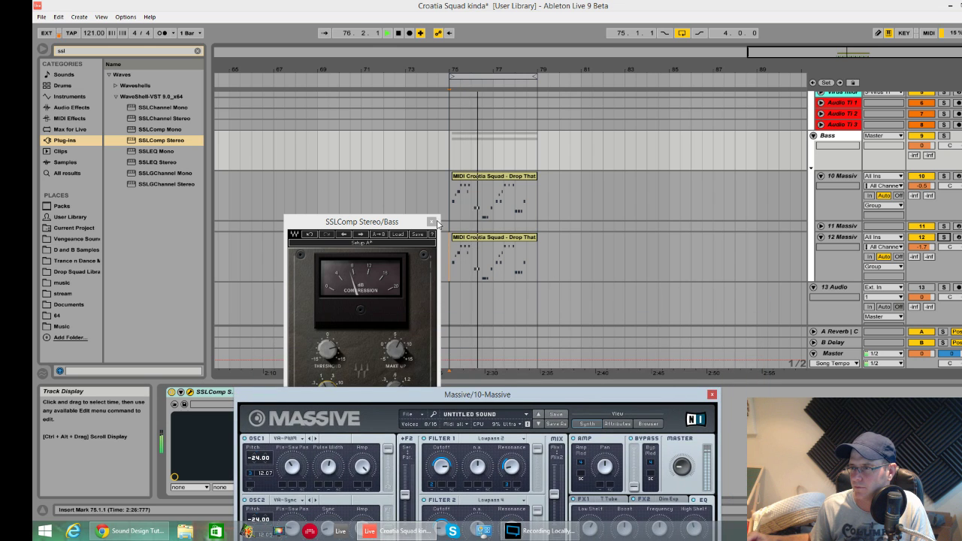
pyautogui.moveTo(360, 221); pyautogui.dragTo(263, 211)
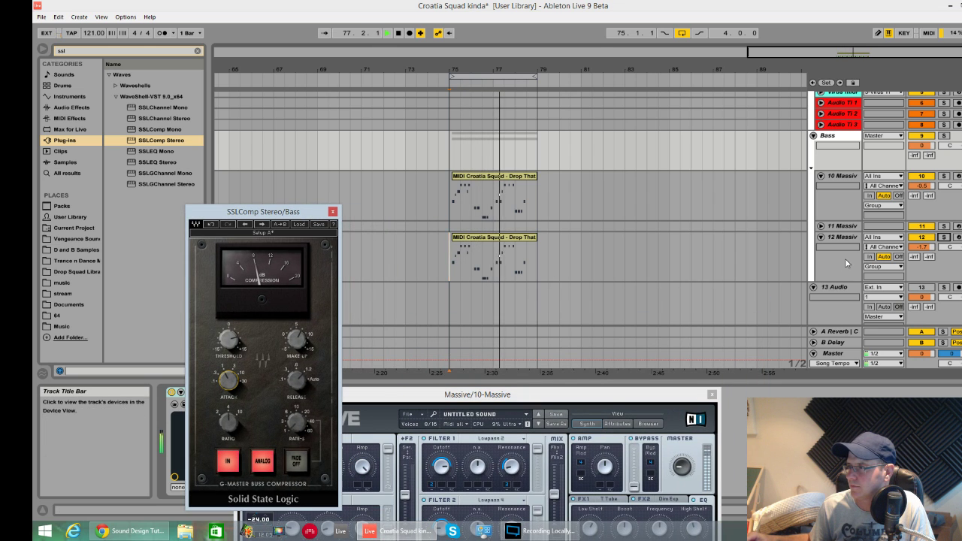
pyautogui.scroll(-3, 838, 305)
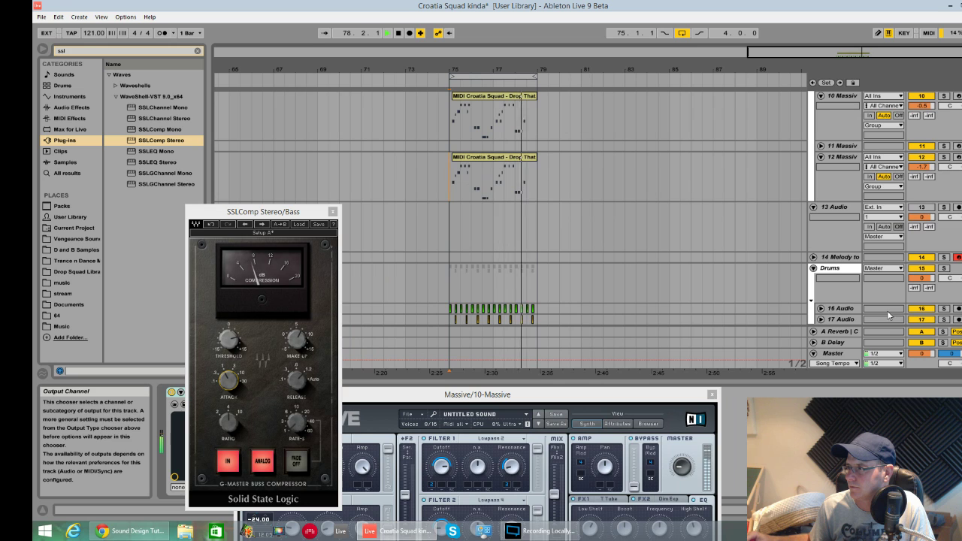
pyautogui.click(821, 309)
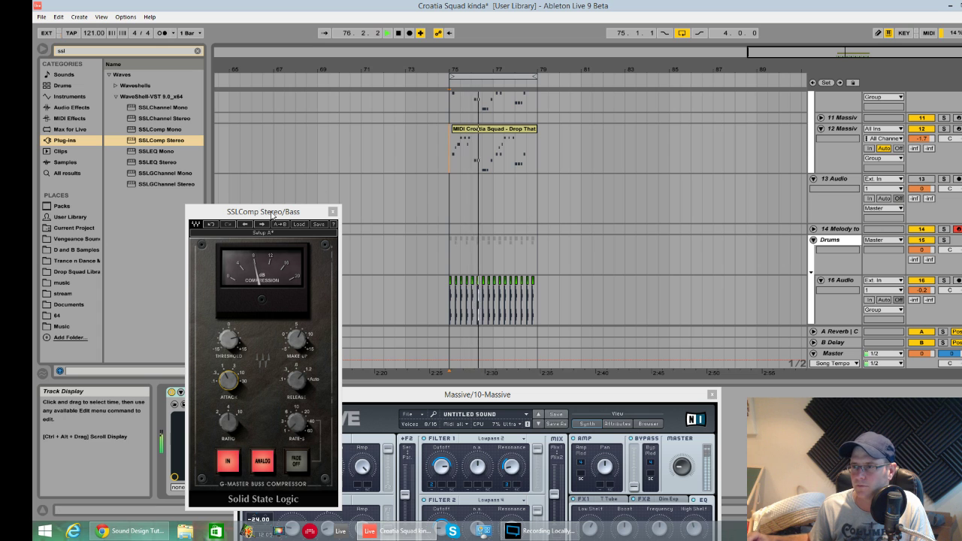
# Close the SSLComp window and move the Massive window up so that its oscillator, filter and voicing sections are in view.
pyautogui.click(333, 212)
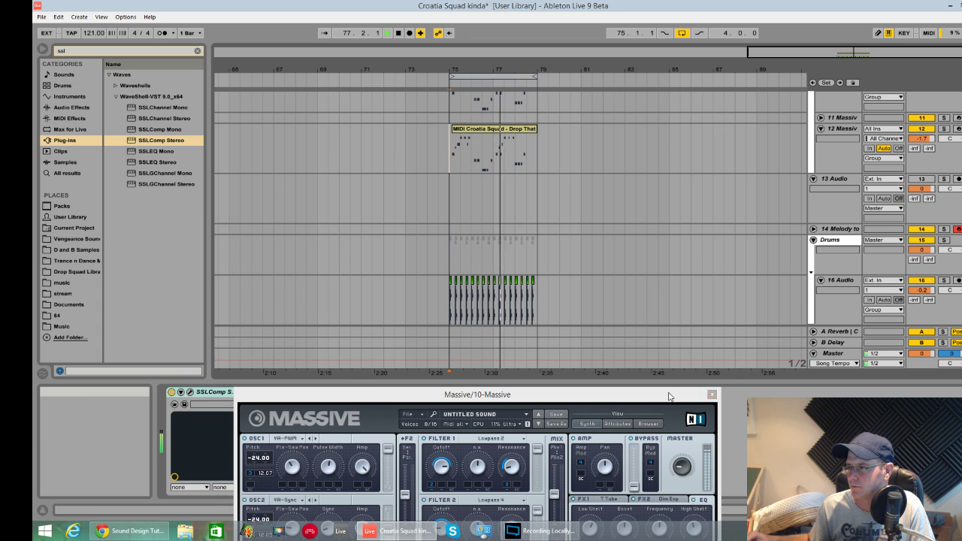
pyautogui.moveTo(721, 402); pyautogui.dragTo(758, 216)
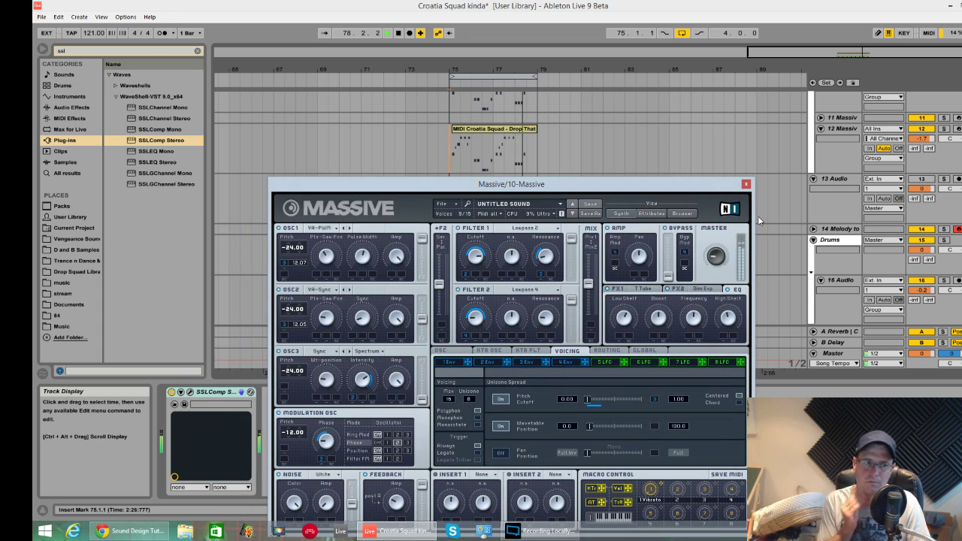